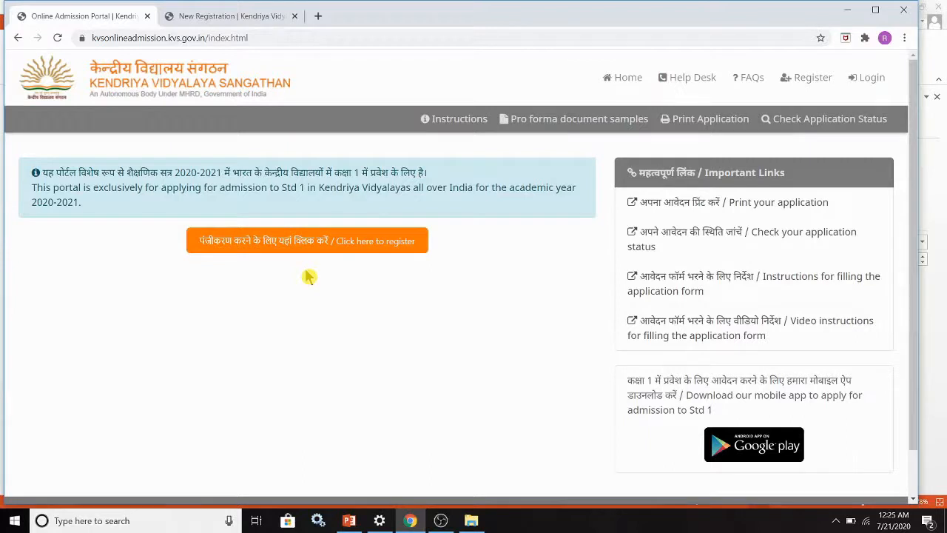
# Open the registration instructions, read through them, and tick the declaration that all were read.
pyautogui.click(361, 243)
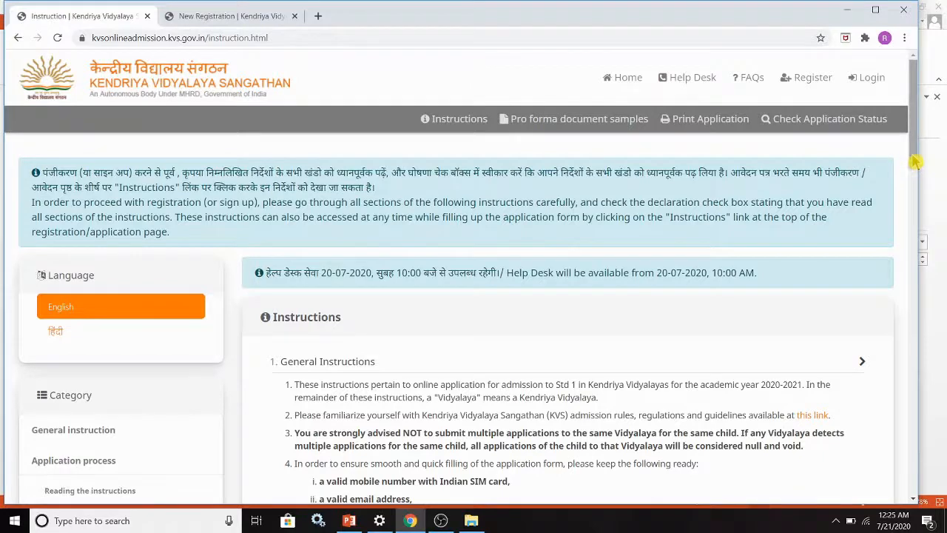
pyautogui.moveTo(915, 161); pyautogui.dragTo(917, 220)
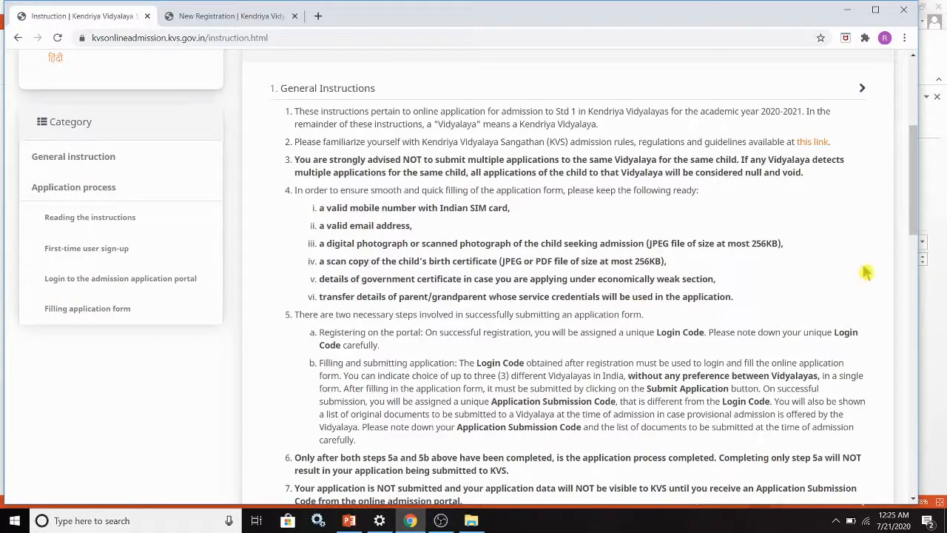
pyautogui.moveTo(914, 201); pyautogui.dragTo(916, 213)
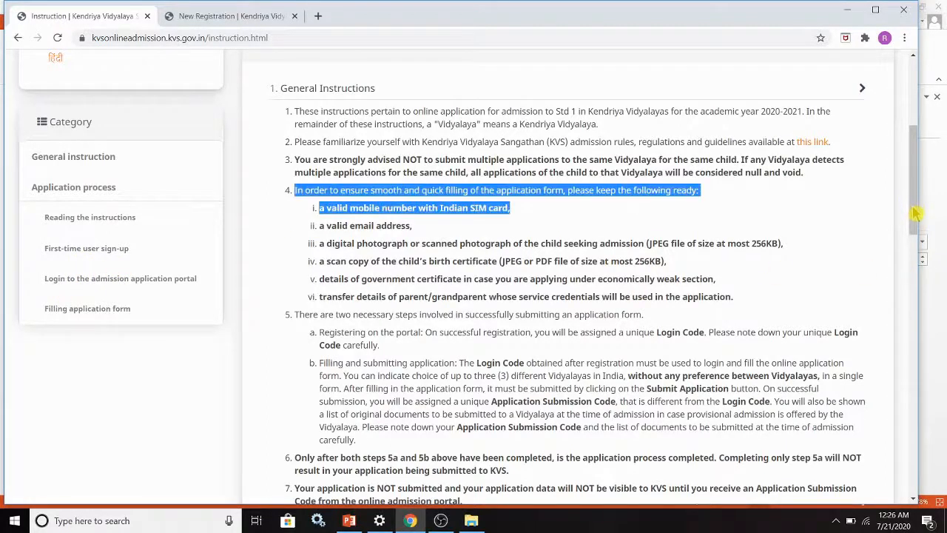
pyautogui.click(822, 211)
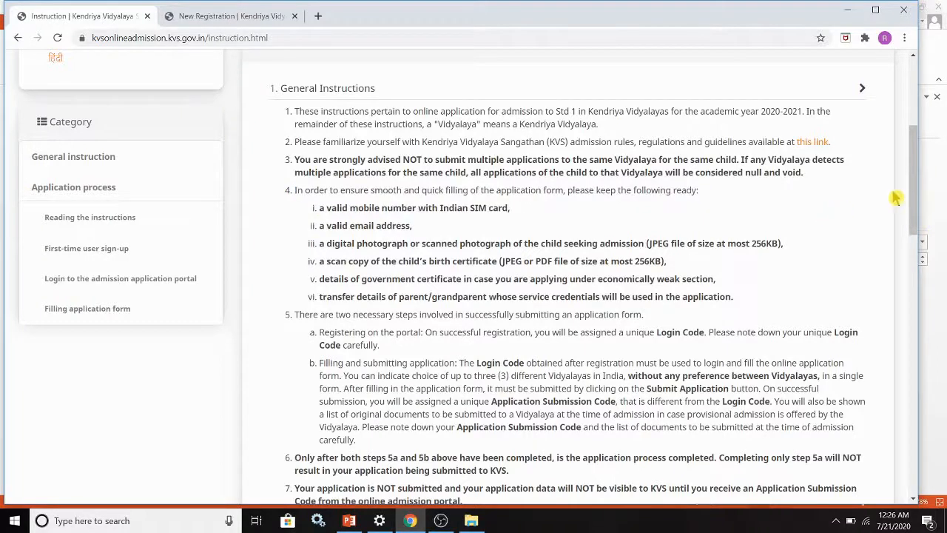
pyautogui.moveTo(915, 194); pyautogui.dragTo(917, 224)
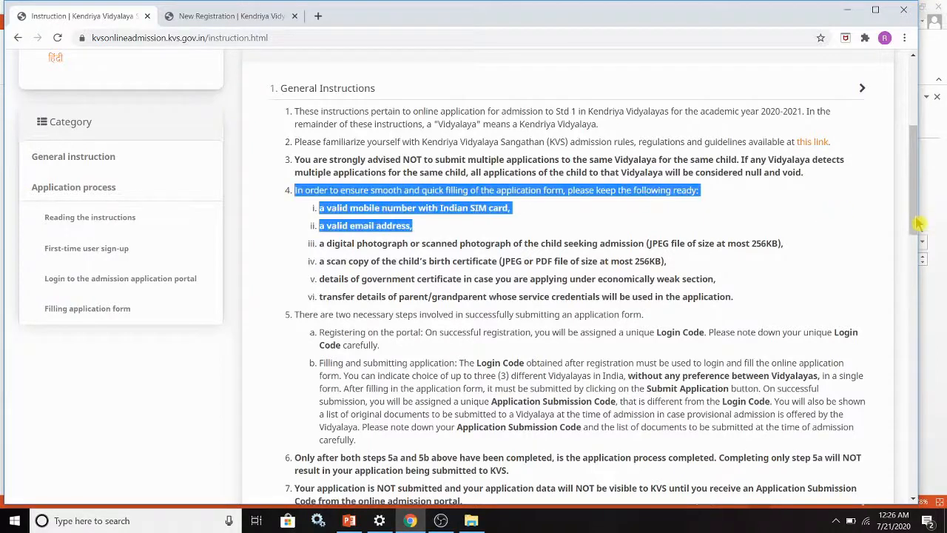
pyautogui.click(855, 226)
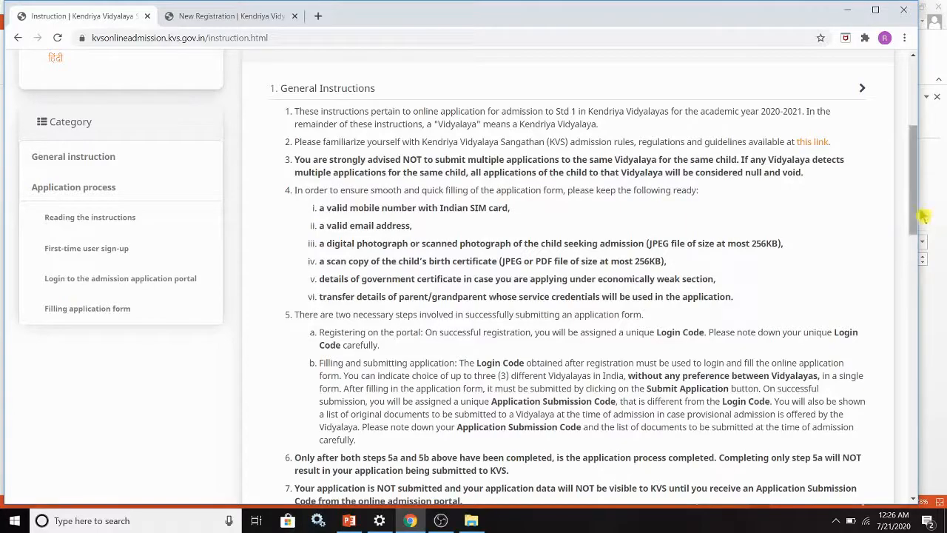
pyautogui.moveTo(923, 216); pyautogui.dragTo(935, 467)
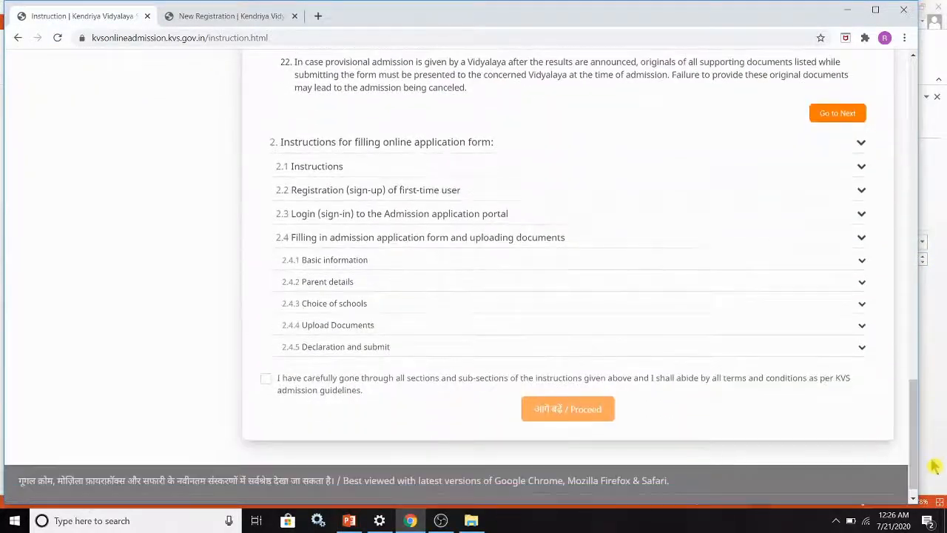
pyautogui.click(266, 380)
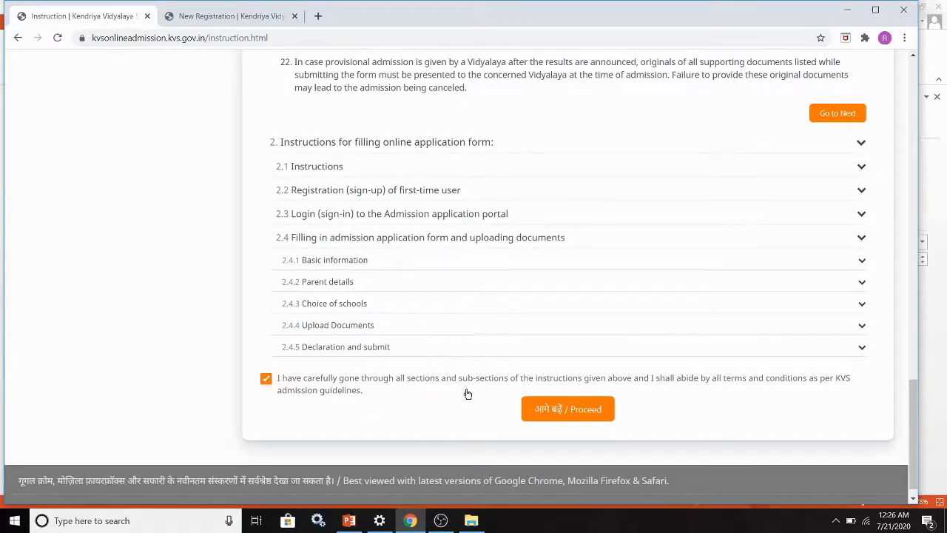
# Proceed to the New Registration form with the browser window maximized.
pyautogui.click(556, 411)
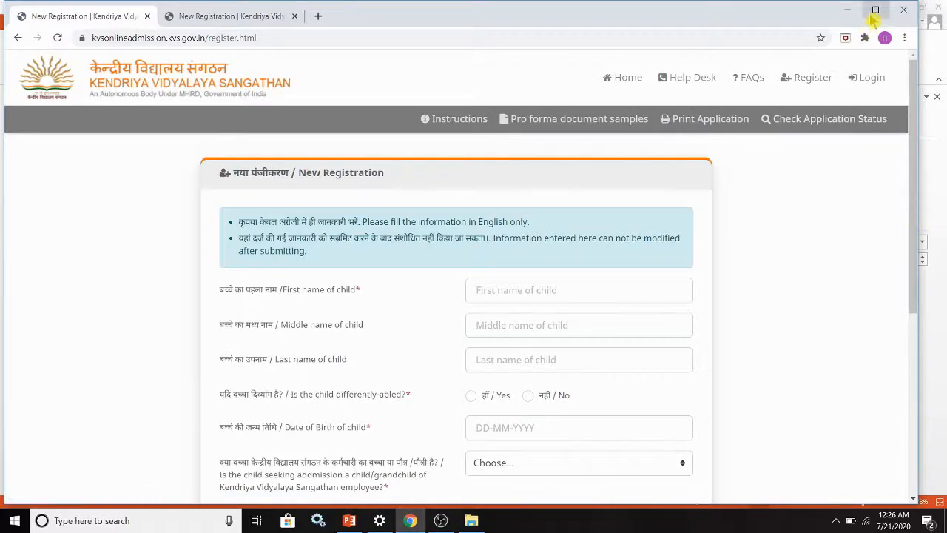
pyautogui.click(875, 10)
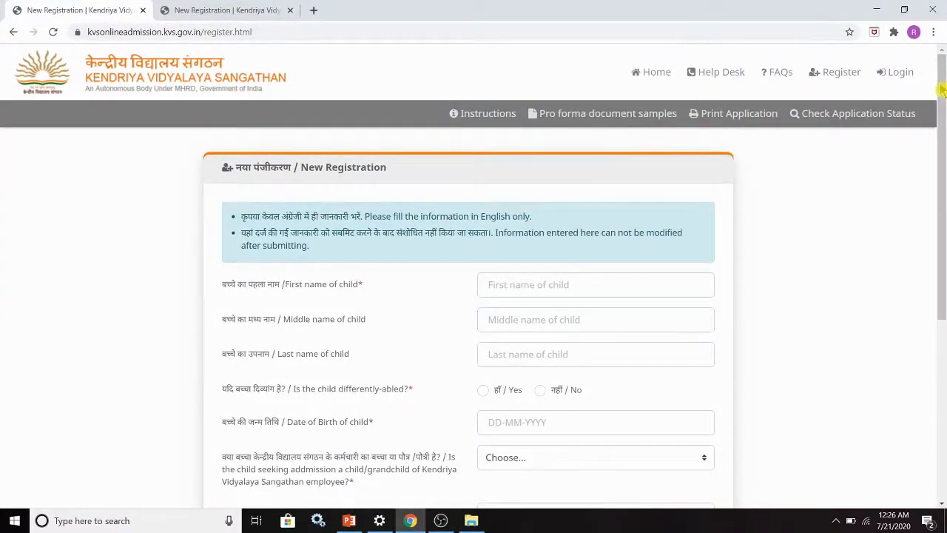
pyautogui.moveTo(944, 102); pyautogui.dragTo(943, 130)
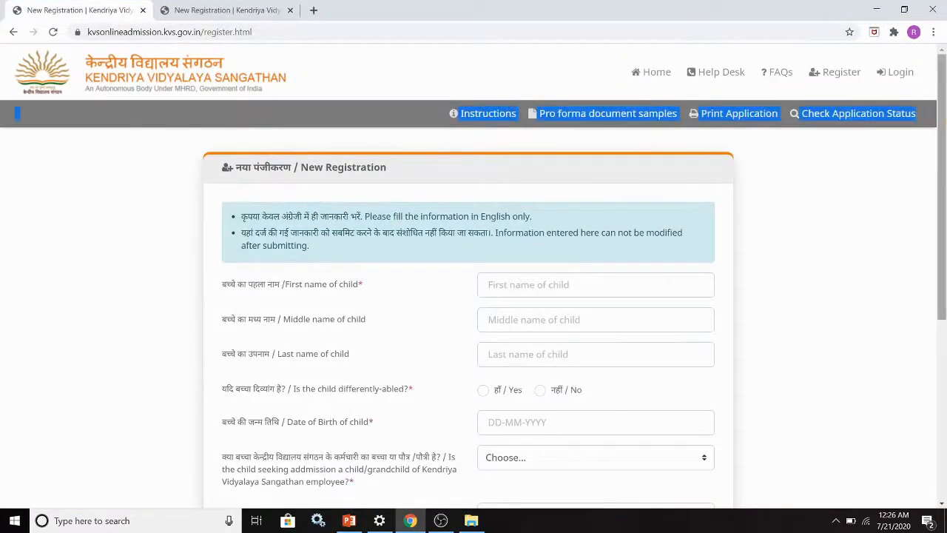
pyautogui.click(910, 215)
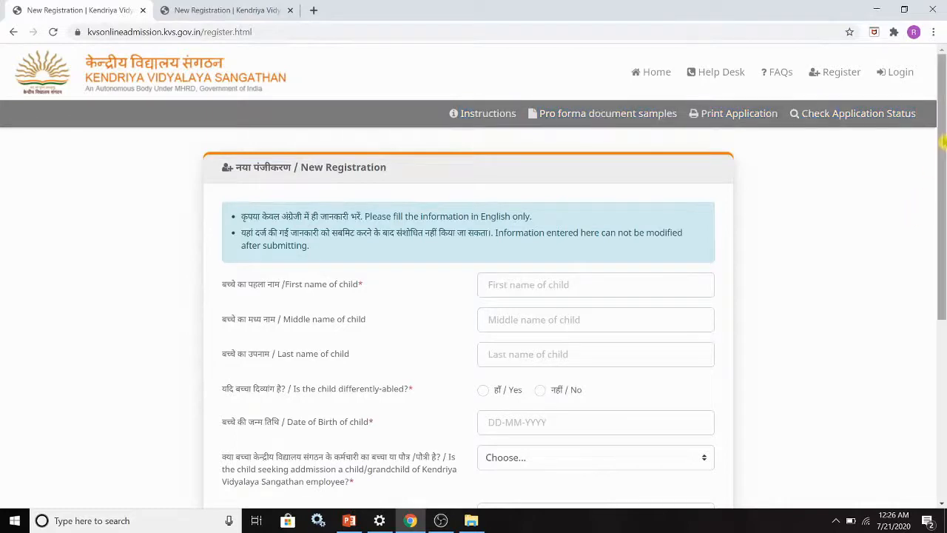
pyautogui.moveTo(940, 162)
pyautogui.mouseDown()
pyautogui.moveTo(940, 213)
pyautogui.moveTo(943, 156)
pyautogui.mouseUp()
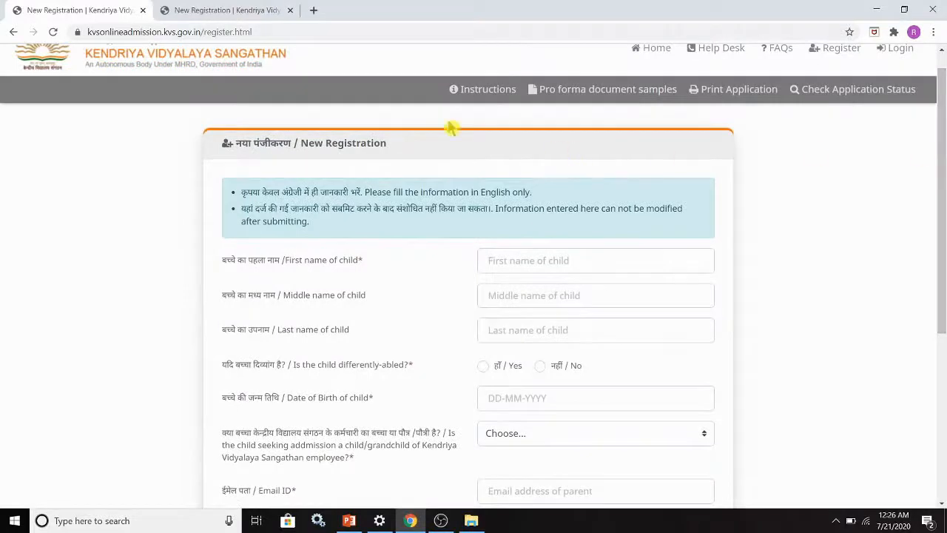
# On the tab with the filled-in form, enter the captcha code euCvcd.
pyautogui.click(246, 14)
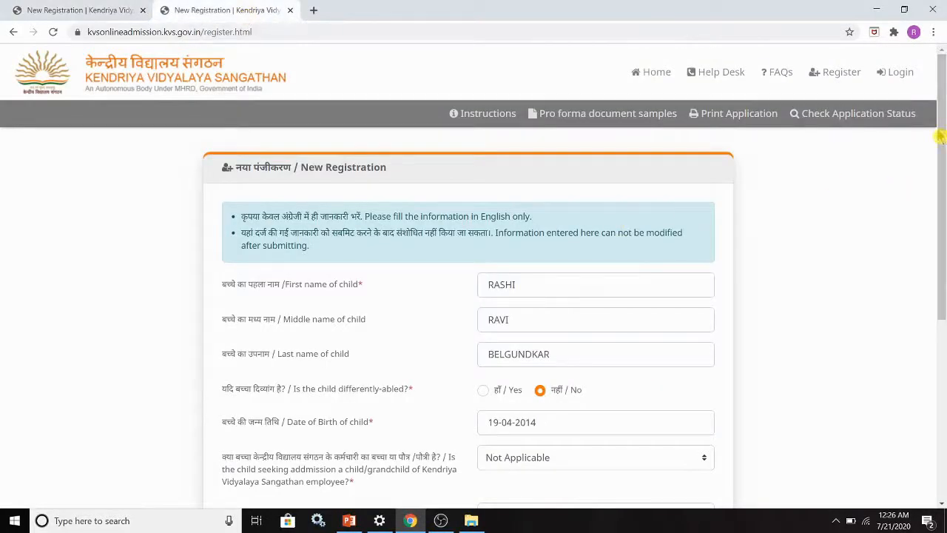
pyautogui.moveTo(944, 142); pyautogui.dragTo(943, 223)
pyautogui.write('euCvcd')
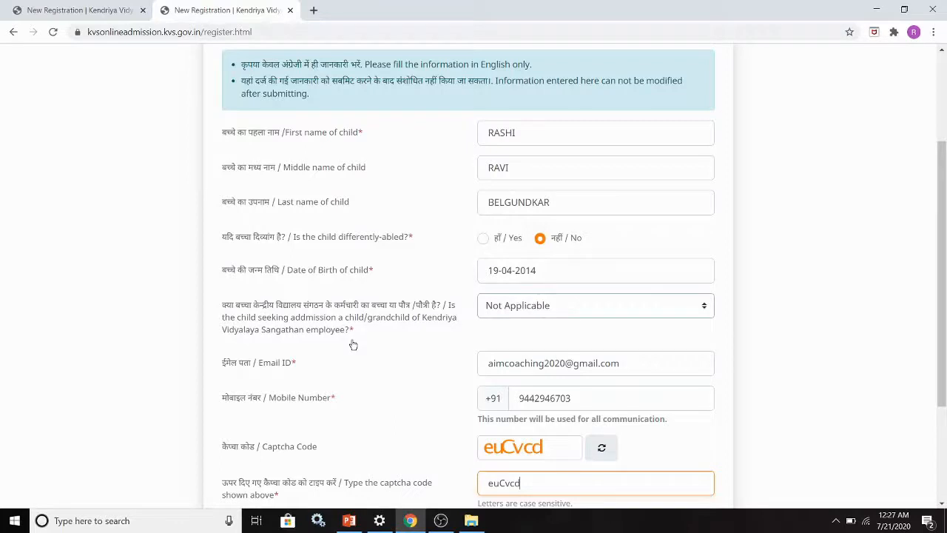
pyautogui.click(585, 310)
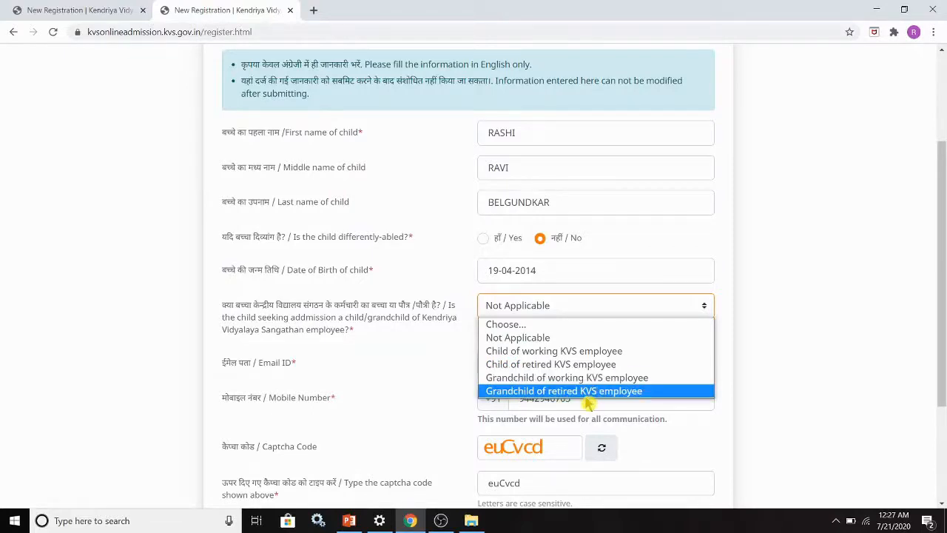
pyautogui.click(536, 338)
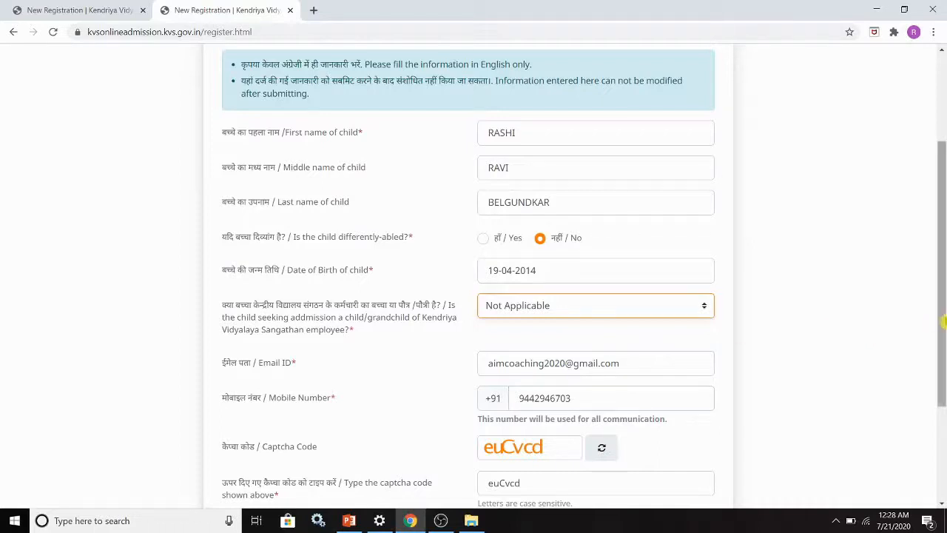
pyautogui.scroll(-3, 942, 317)
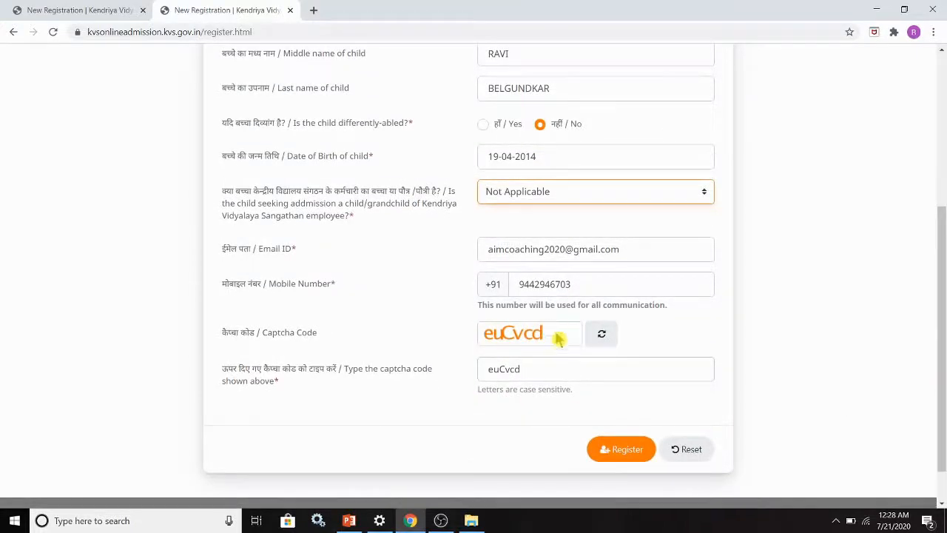
# Submit the form, dismiss the Invalid Captcha error, and enter the new captcha Amr4nF.
pyautogui.click(625, 450)
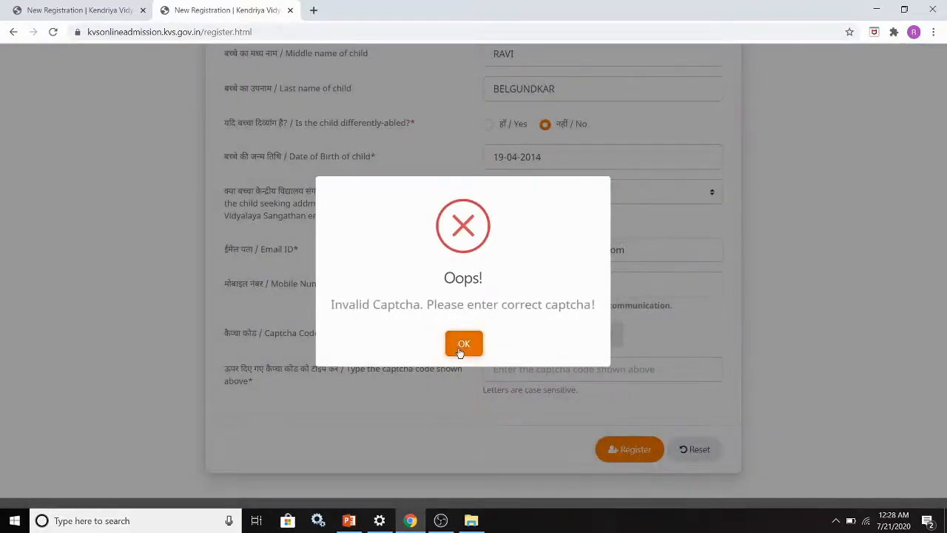
pyautogui.click(462, 345)
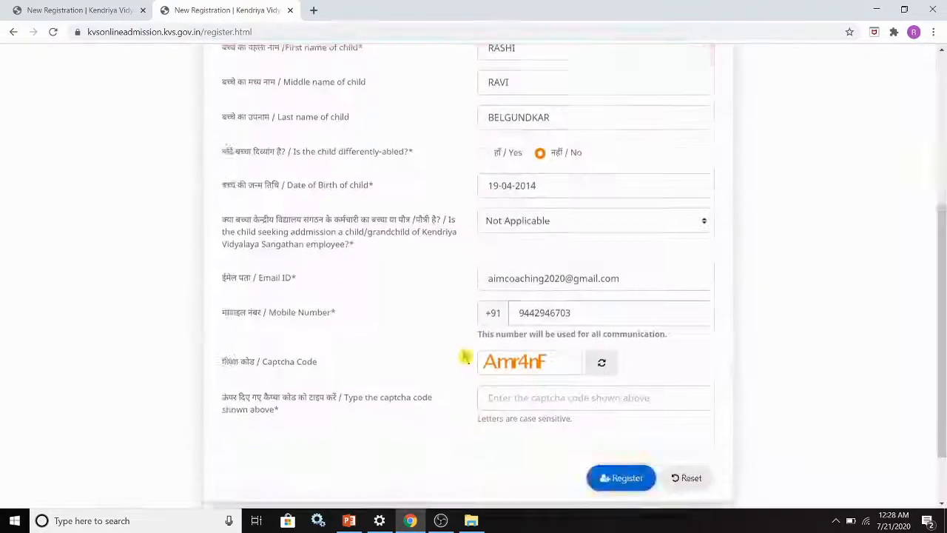
pyautogui.click(516, 449)
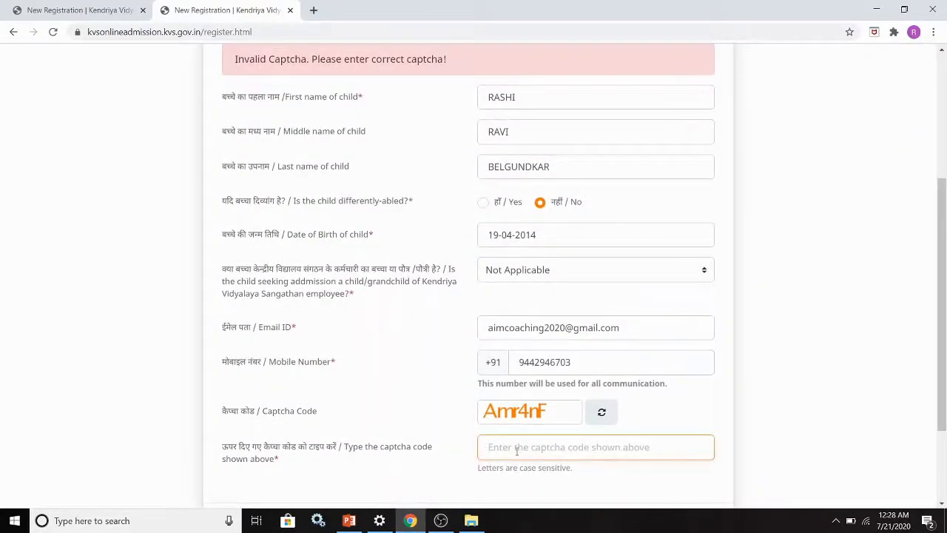
pyautogui.write('Am')
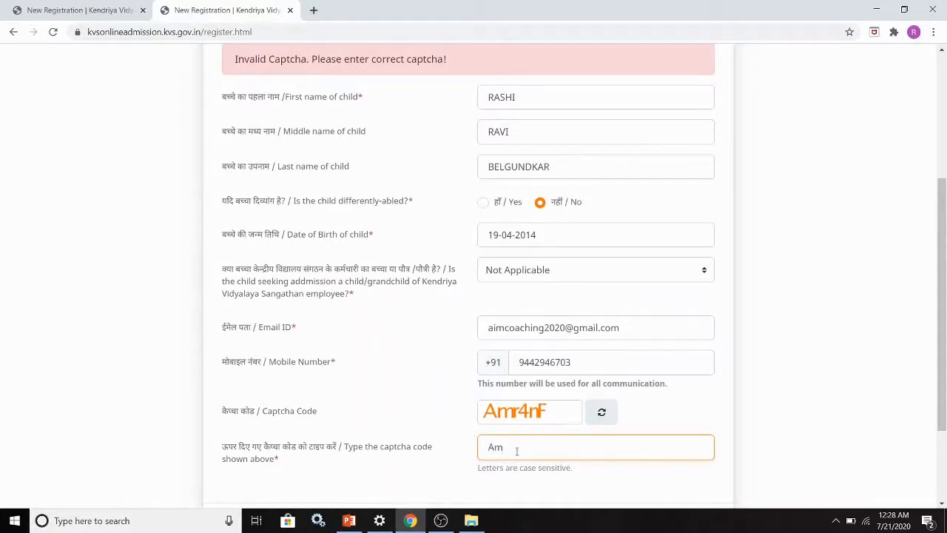
pyautogui.write('r4nF')
pyautogui.moveTo(939, 390); pyautogui.dragTo(940, 429)
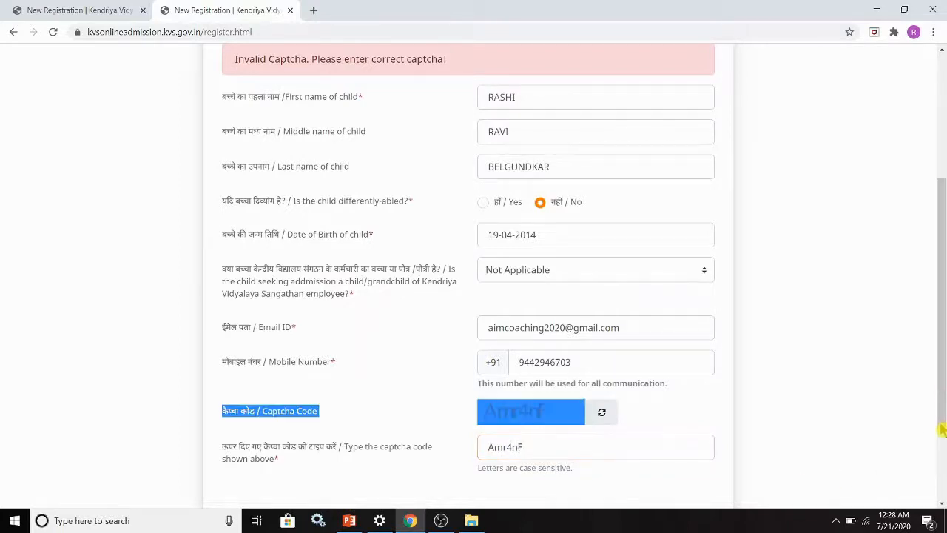
pyautogui.click(881, 432)
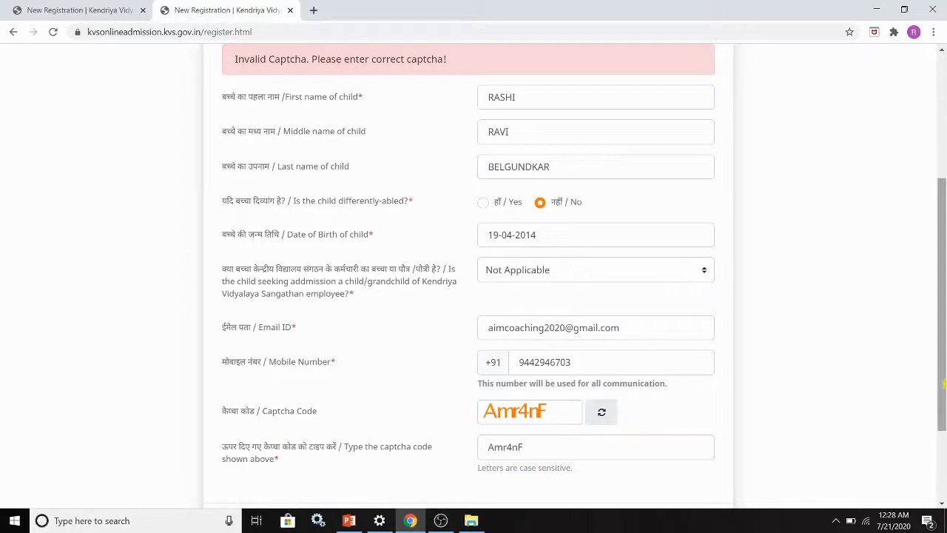
pyautogui.moveTo(943, 381); pyautogui.dragTo(944, 438)
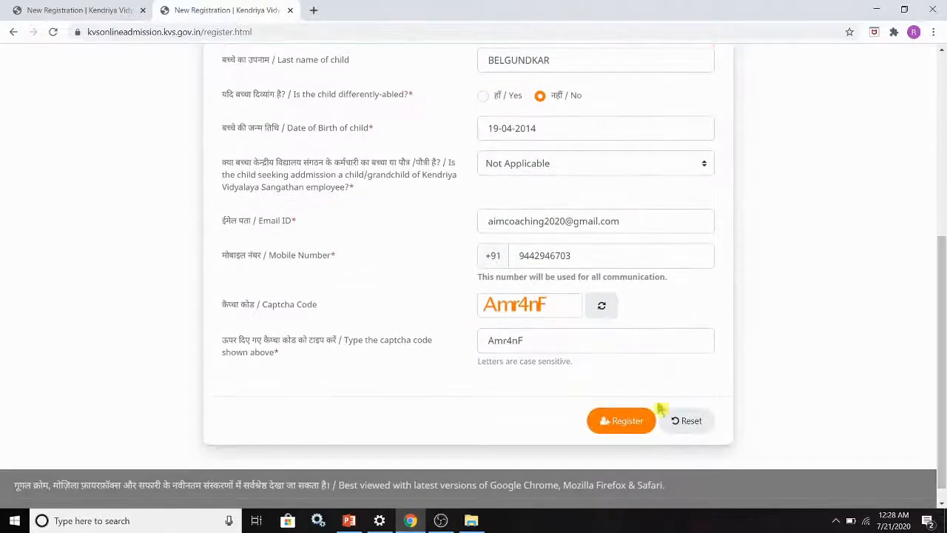
# Resubmit the registration with the new captcha to reach the OTP verification page.
pyautogui.click(634, 423)
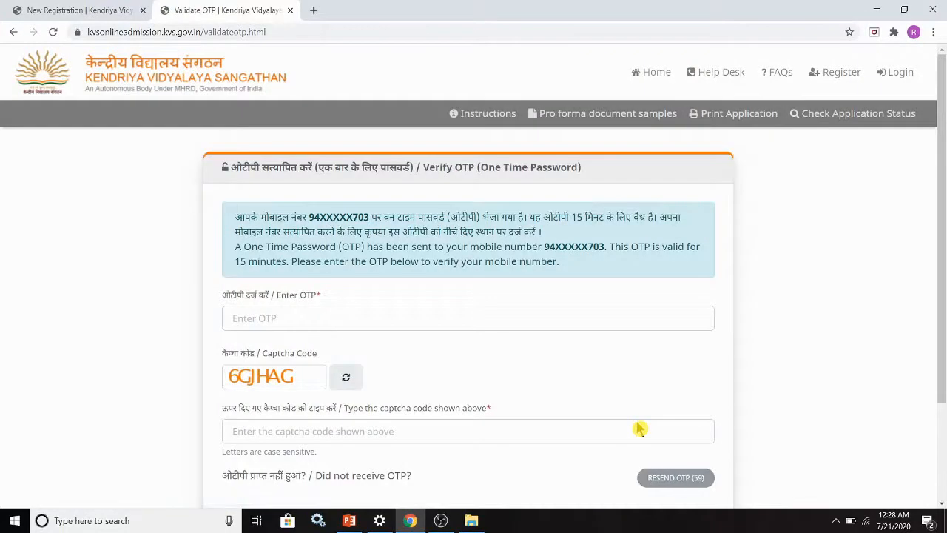
pyautogui.rightClick(942, 239)
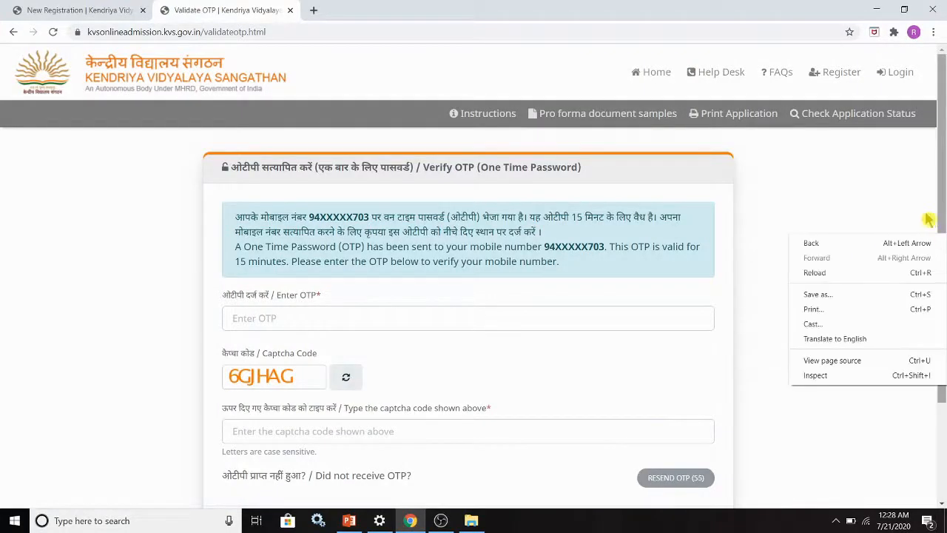
pyautogui.click(930, 219)
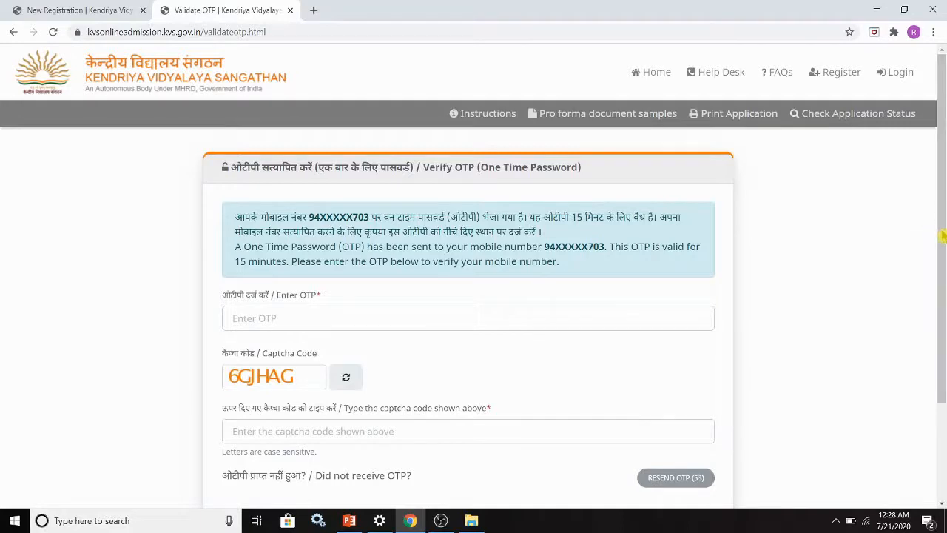
pyautogui.moveTo(943, 256); pyautogui.dragTo(943, 328)
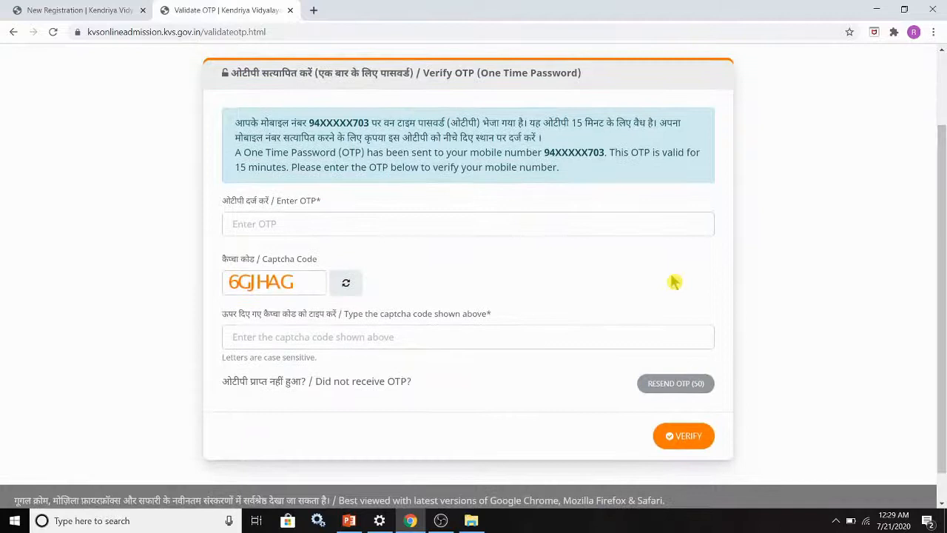
# Enter the received OTP and the captcha 6GJHAG, then verify the mobile number.
pyautogui.click(343, 229)
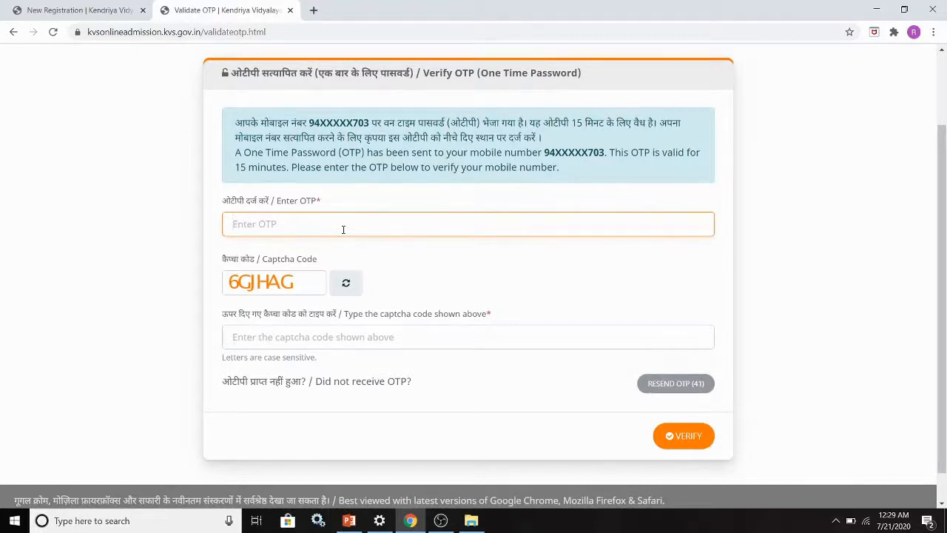
pyautogui.click(311, 336)
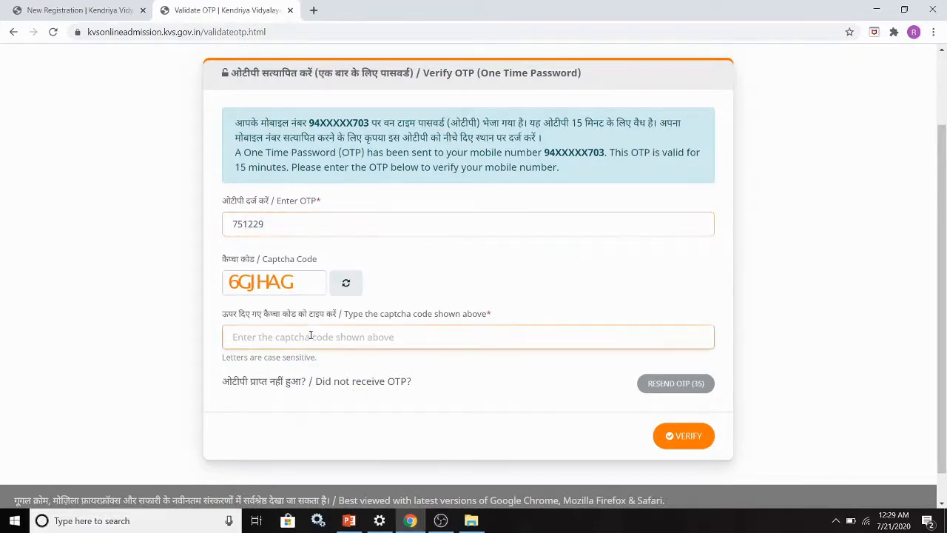
pyautogui.write('6')
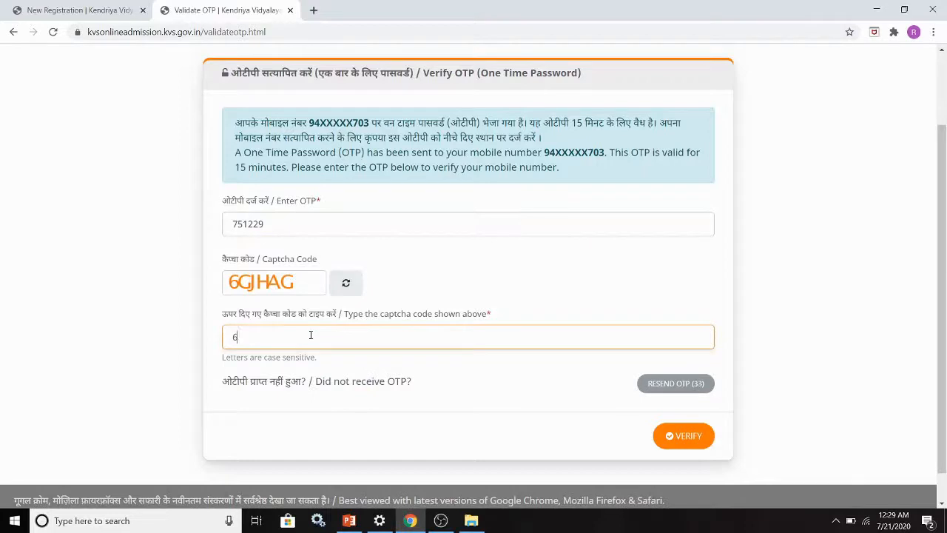
pyautogui.press('capslock')
pyautogui.write('G')
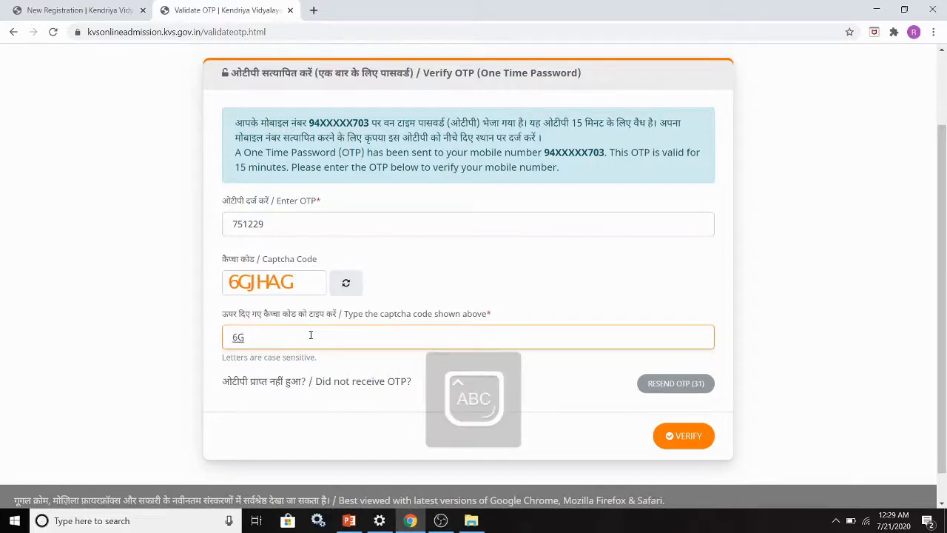
pyautogui.write('JHA')
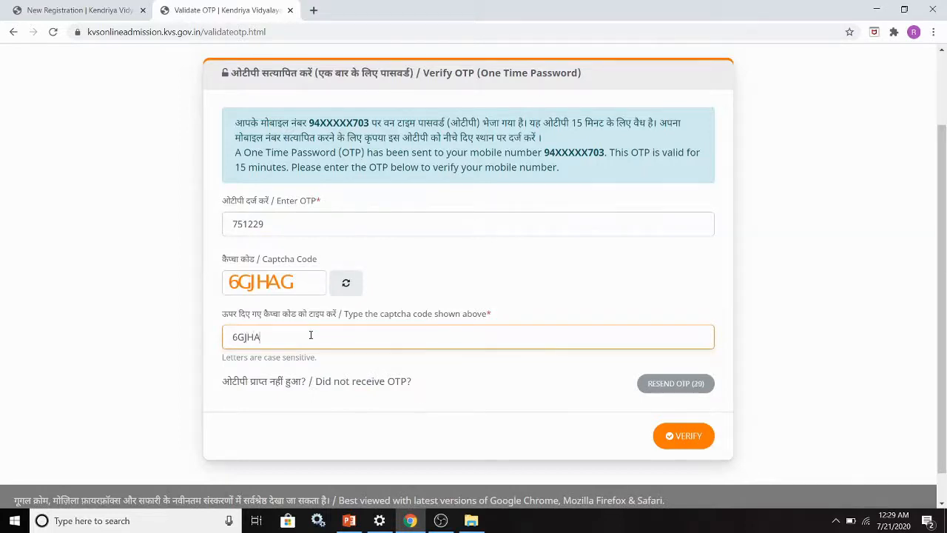
pyautogui.write('G')
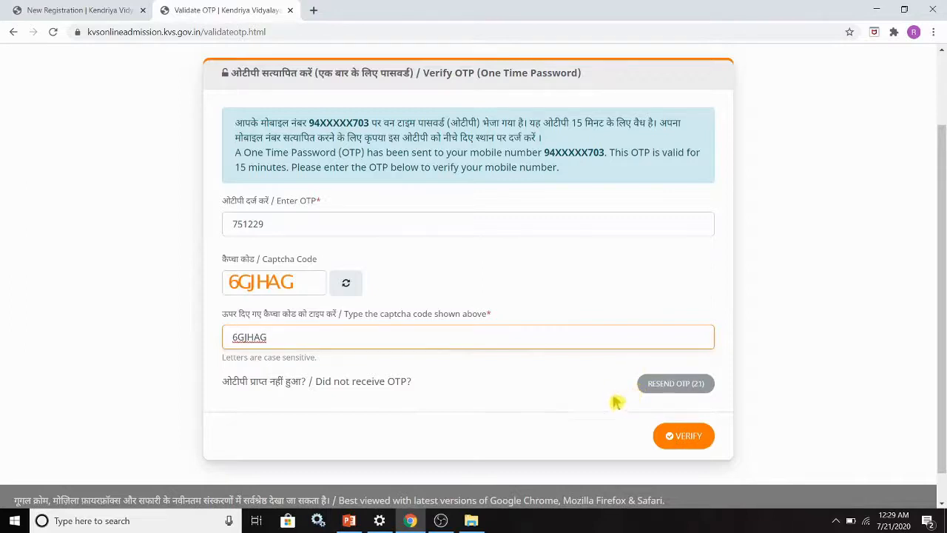
pyautogui.click(680, 439)
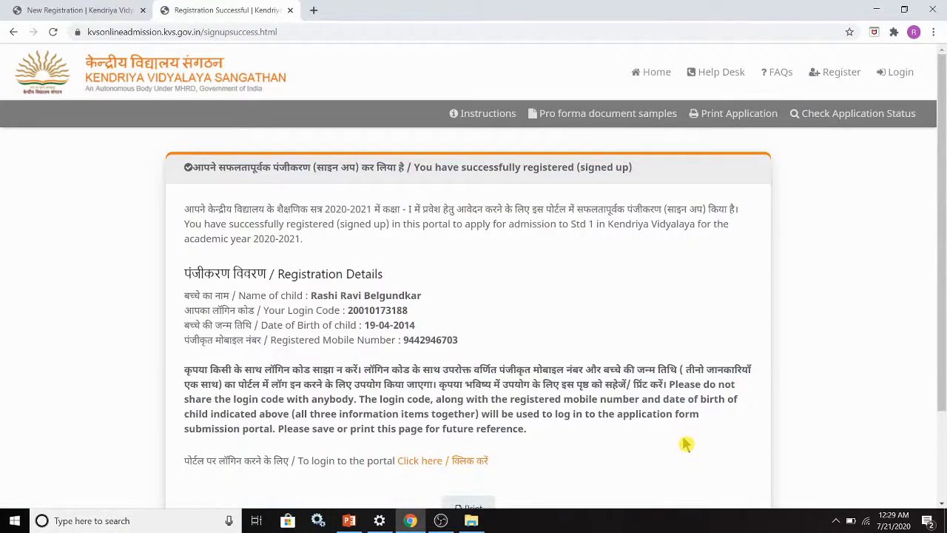
# Scroll the Registration Successful page and highlight the child's login code to note it.
pyautogui.moveTo(941, 257); pyautogui.dragTo(943, 302)
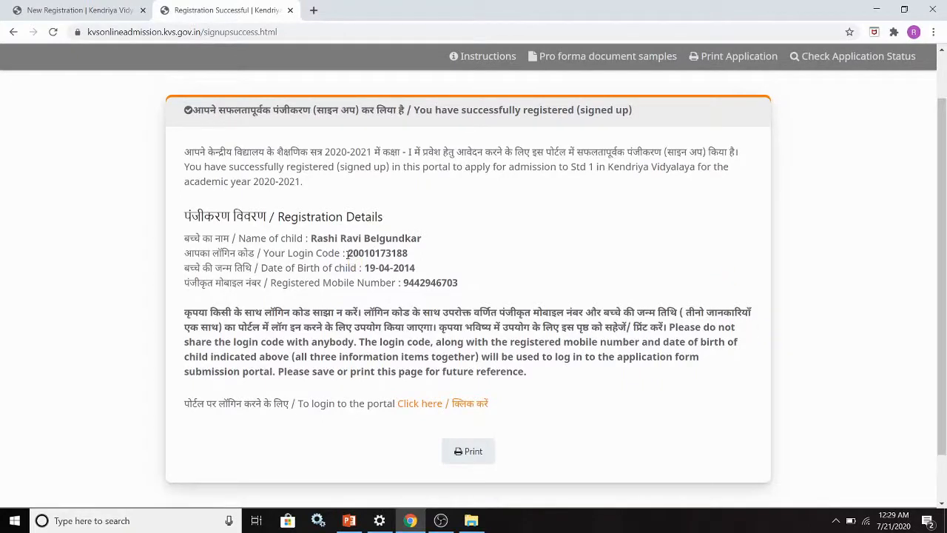
pyautogui.moveTo(347, 253); pyautogui.dragTo(427, 259)
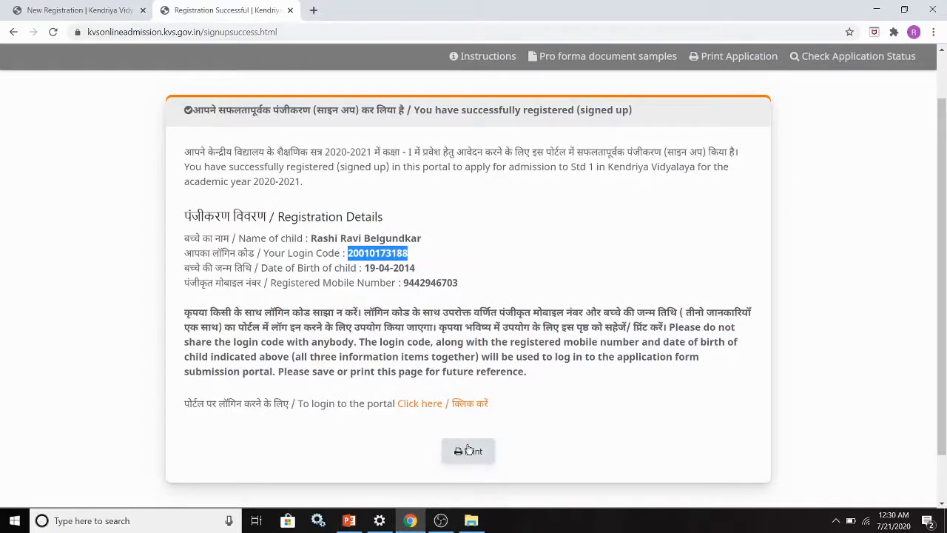
pyautogui.click(508, 247)
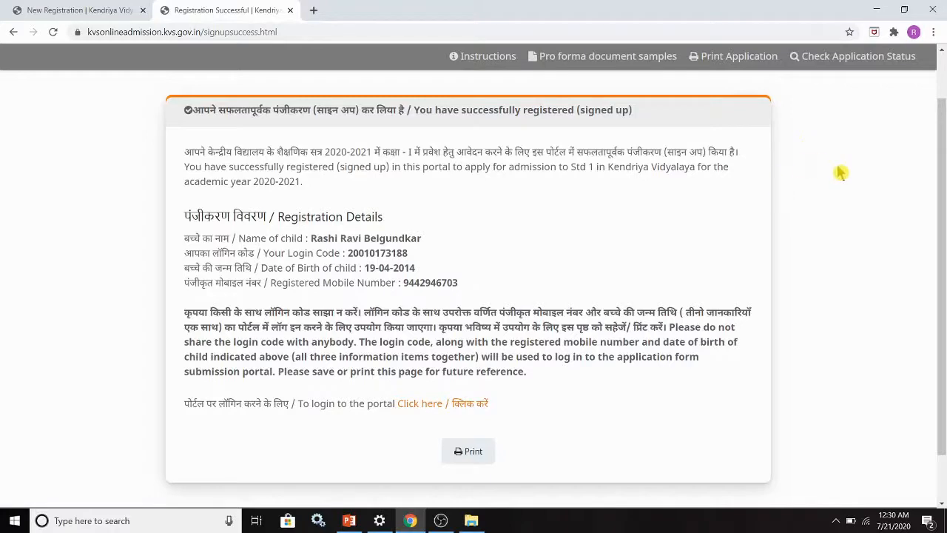
pyautogui.moveTo(943, 167); pyautogui.dragTo(928, 97)
pyautogui.click(843, 203)
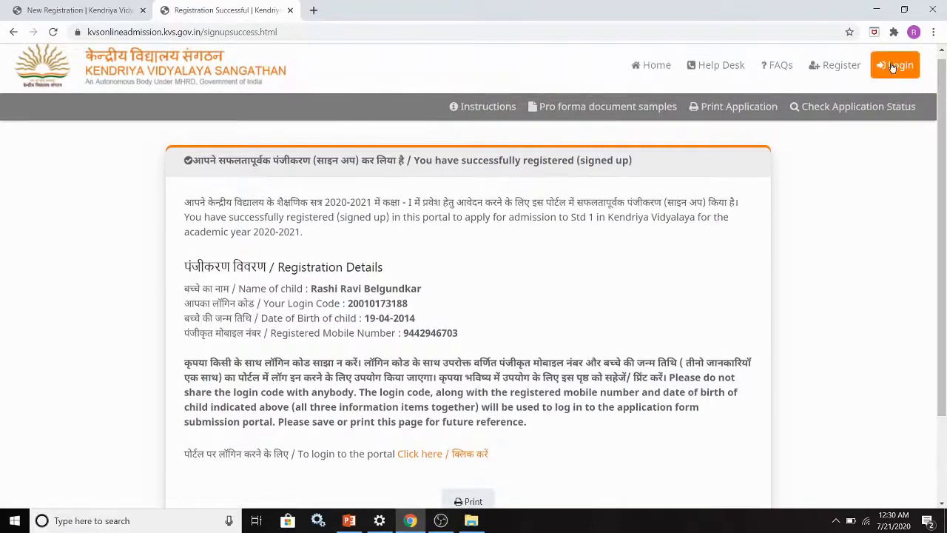
# Follow the login link and switch to the My Application tab at Basic Information.
pyautogui.click(449, 454)
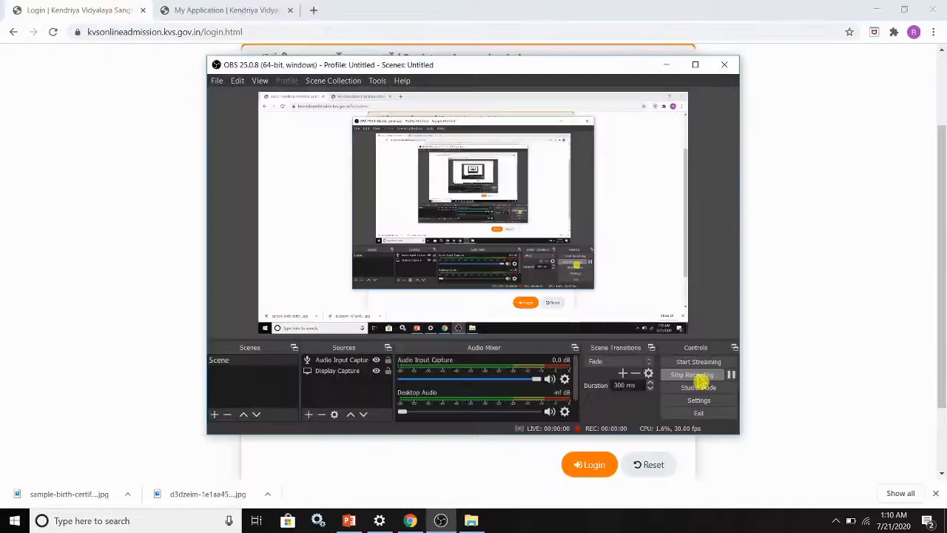
pyautogui.click(666, 65)
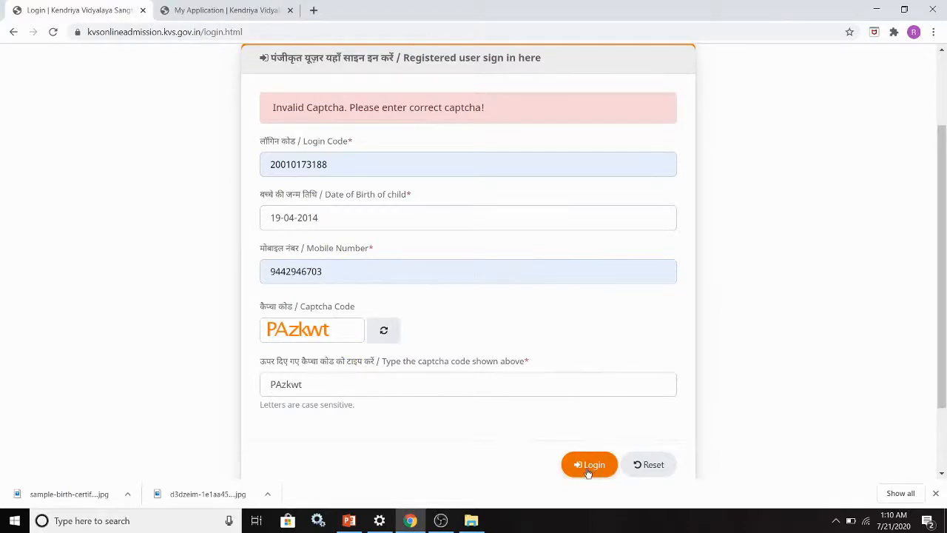
pyautogui.click(215, 8)
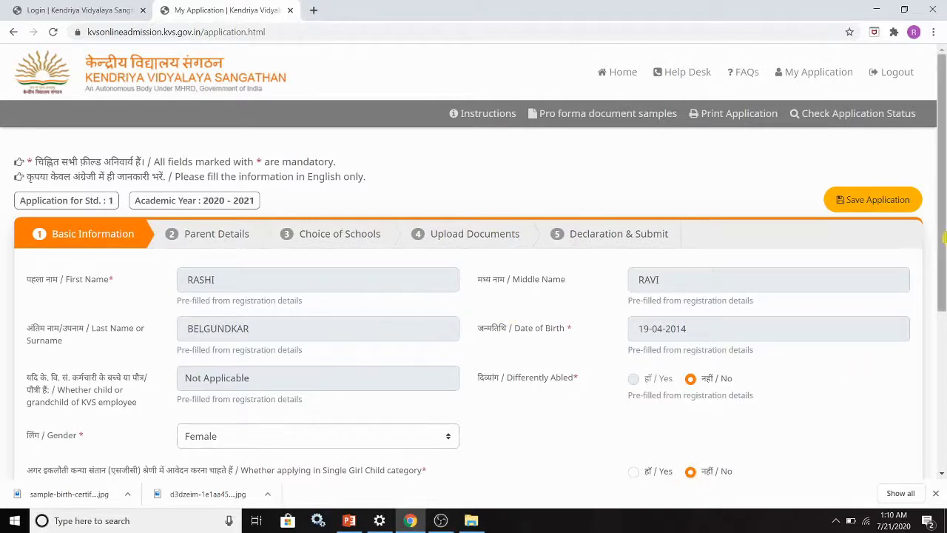
pyautogui.scroll(-1, 943, 227)
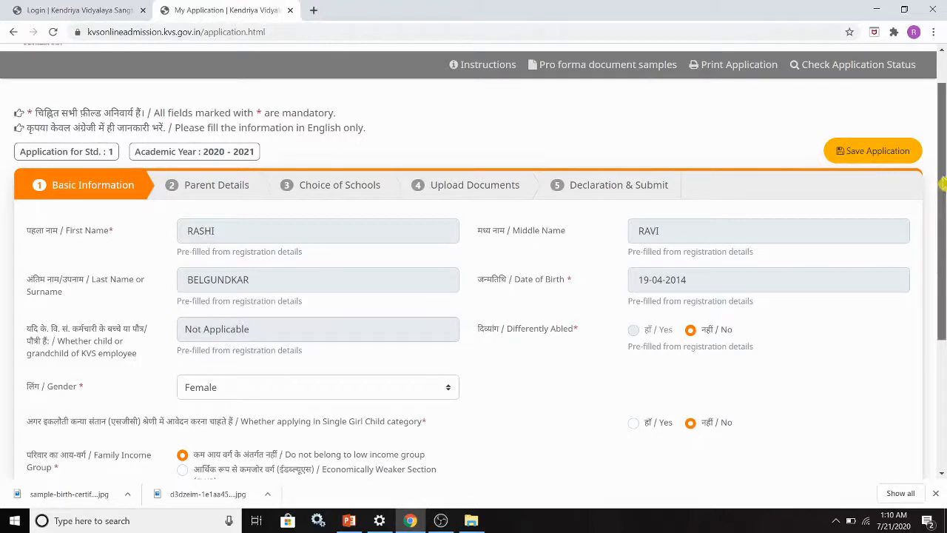
pyautogui.scroll(-2, 944, 214)
pyautogui.scroll(-1, 944, 221)
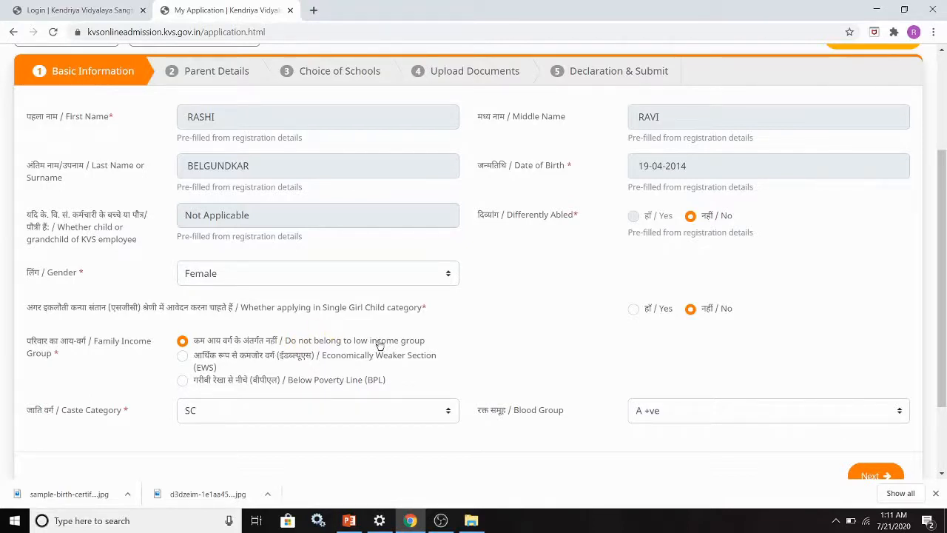
pyautogui.click(183, 358)
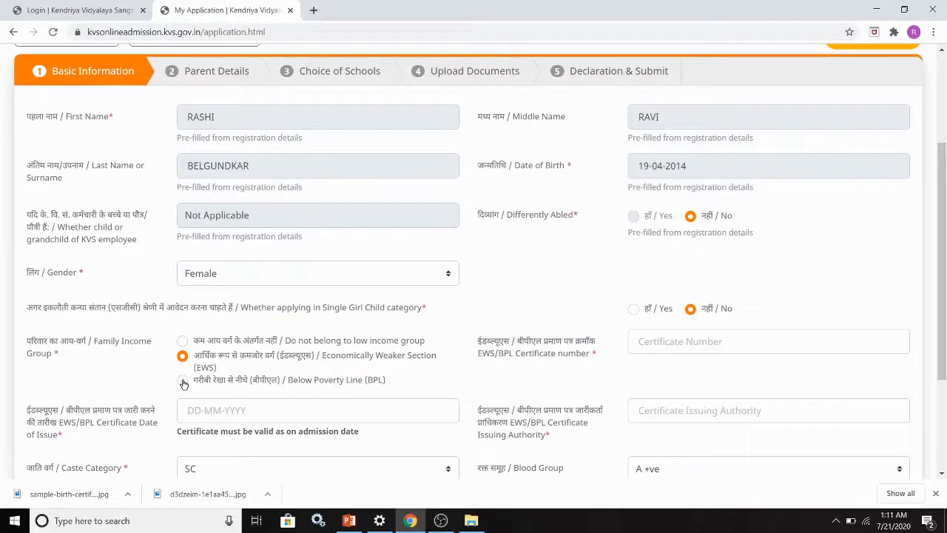
pyautogui.click(184, 383)
pyautogui.click(183, 343)
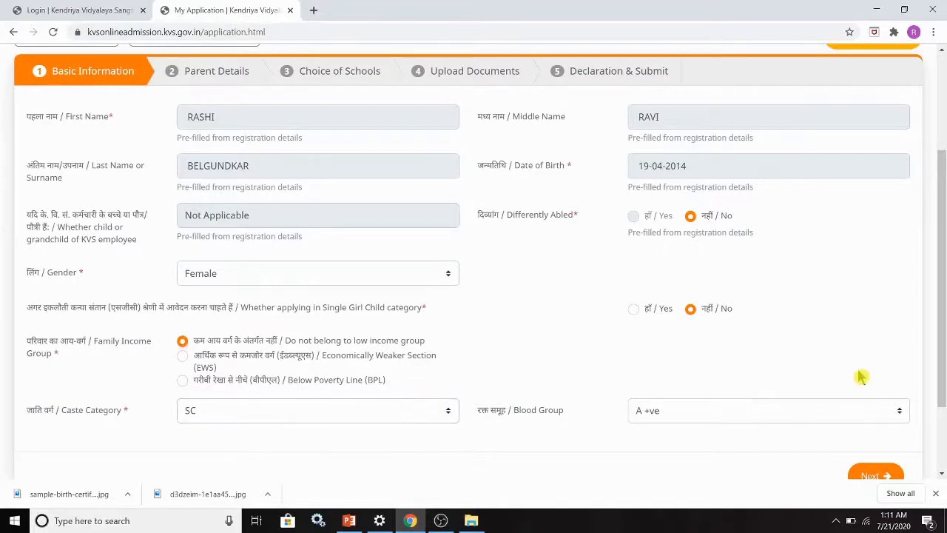
pyautogui.moveTo(935, 261); pyautogui.dragTo(938, 294)
pyautogui.click(901, 290)
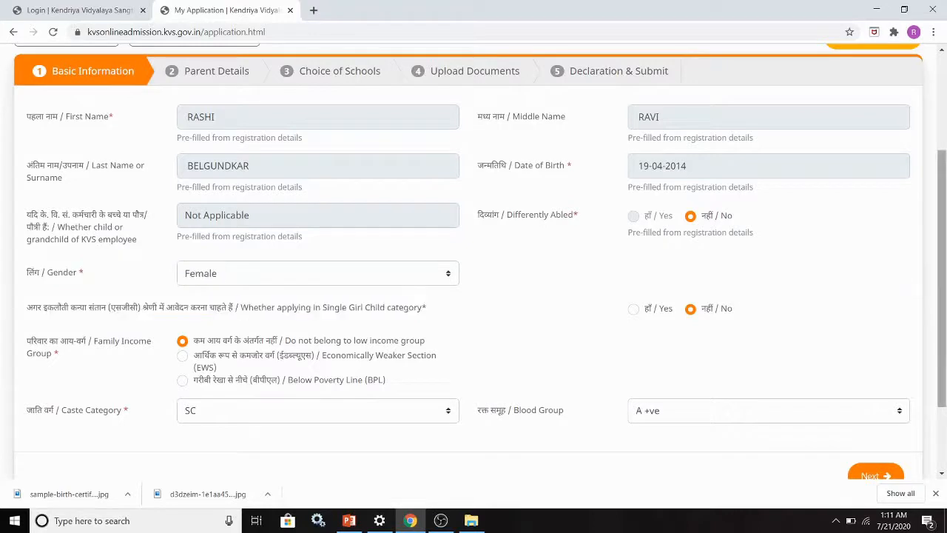
pyautogui.moveTo(944, 276); pyautogui.dragTo(943, 321)
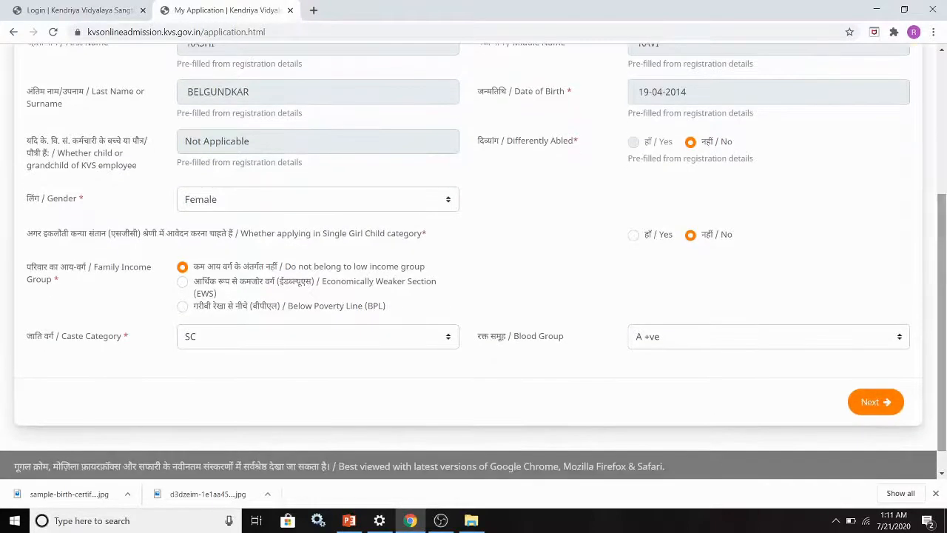
pyautogui.click(183, 283)
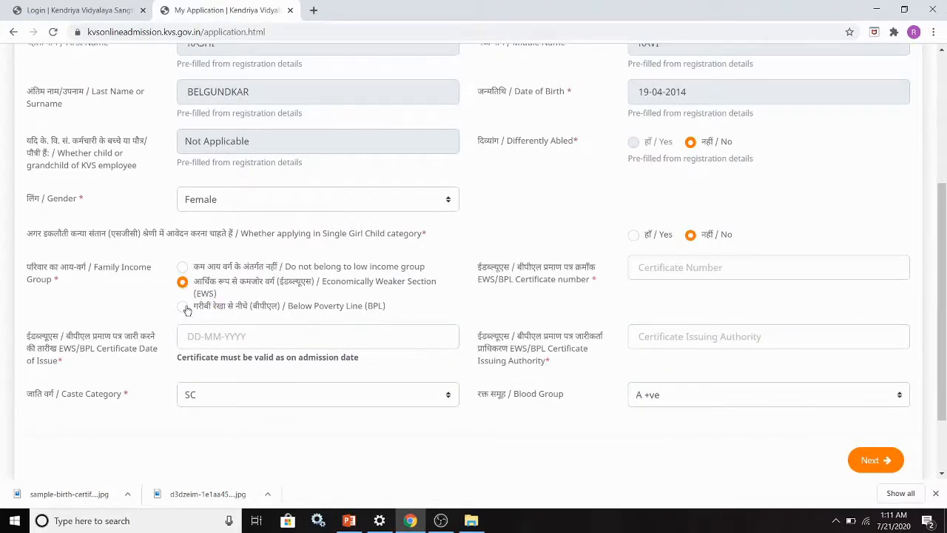
pyautogui.click(185, 308)
pyautogui.click(670, 266)
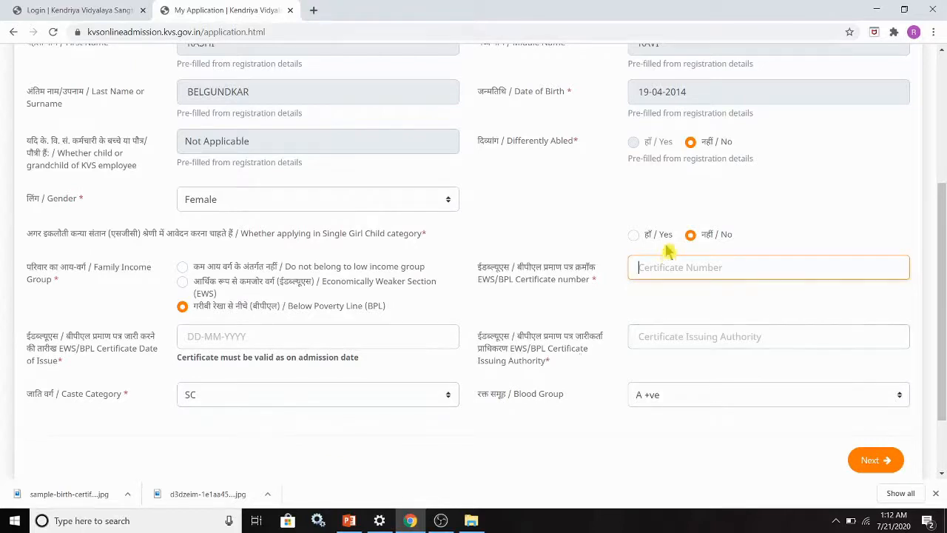
pyautogui.click(186, 270)
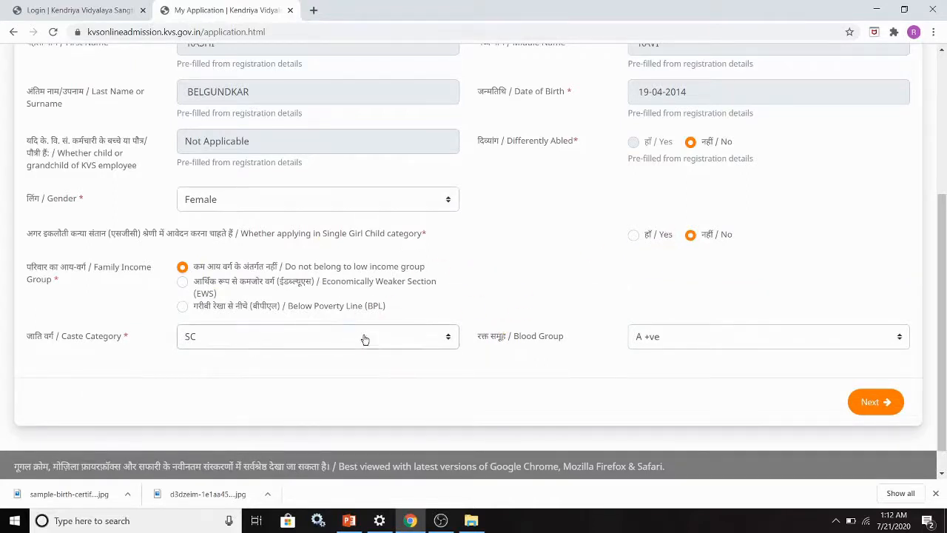
pyautogui.click(449, 338)
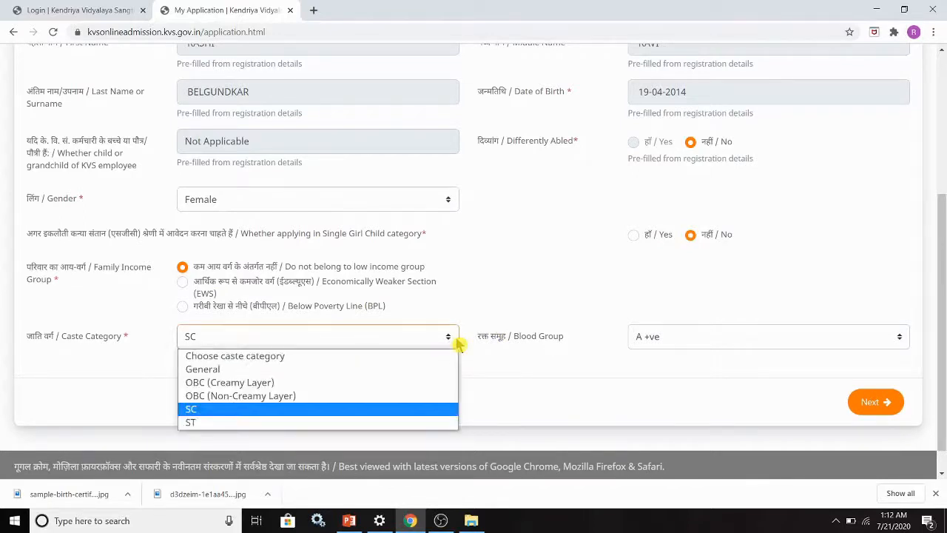
pyautogui.click(354, 411)
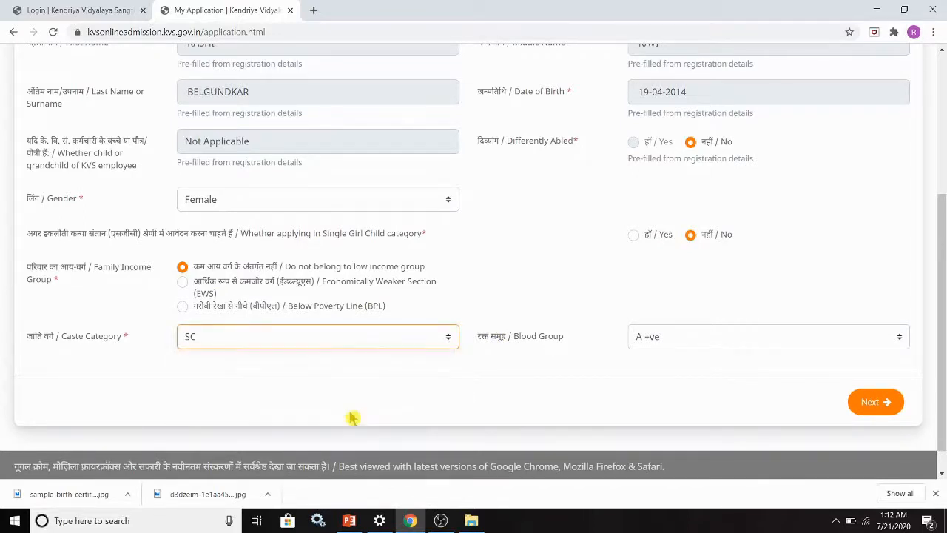
pyautogui.click(693, 339)
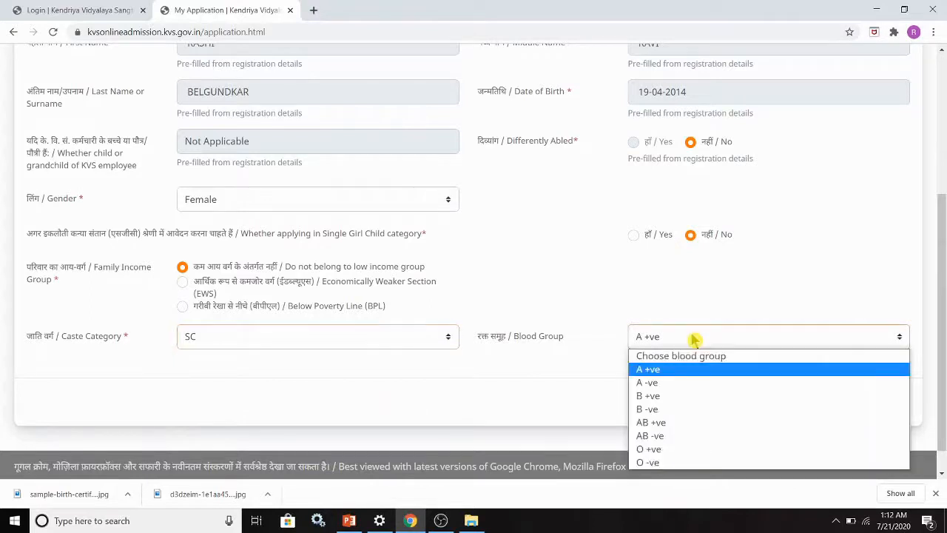
pyautogui.click(675, 376)
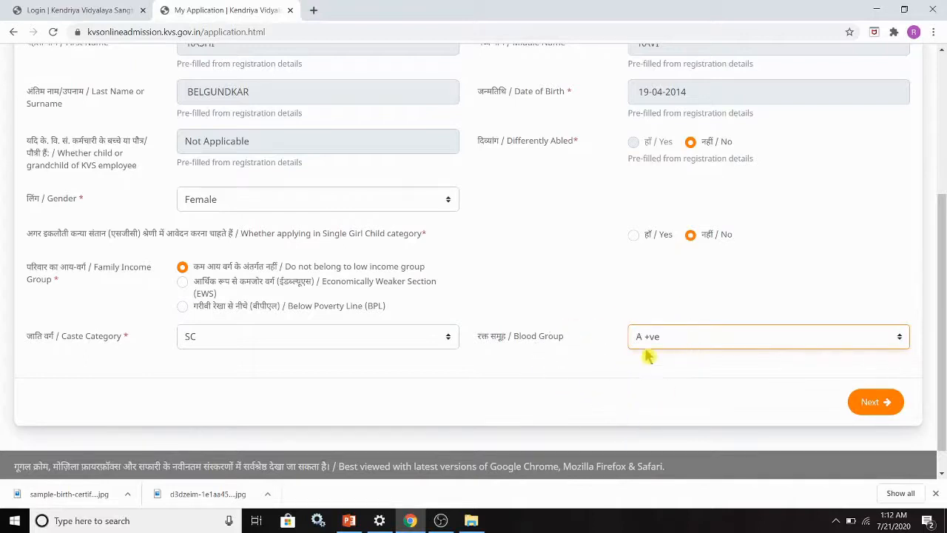
pyautogui.click(677, 341)
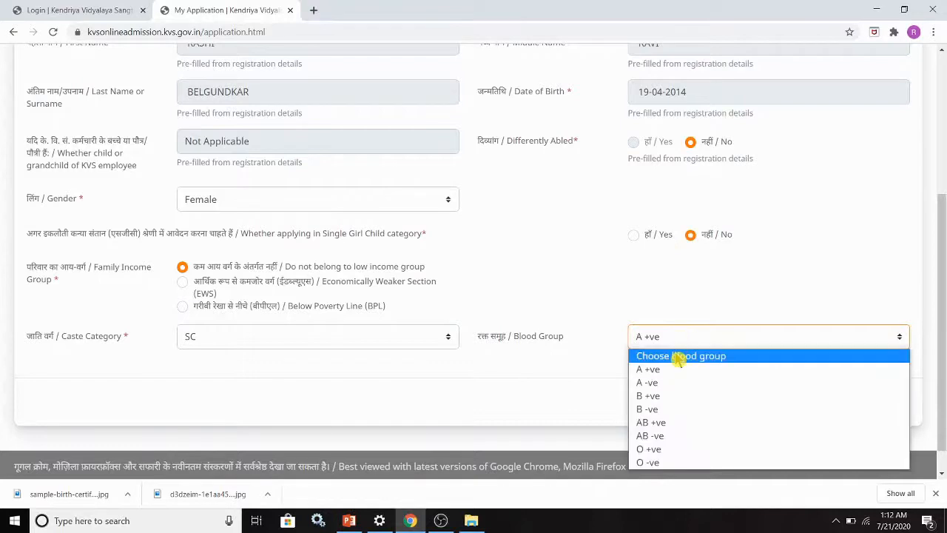
pyautogui.click(673, 356)
pyautogui.click(685, 344)
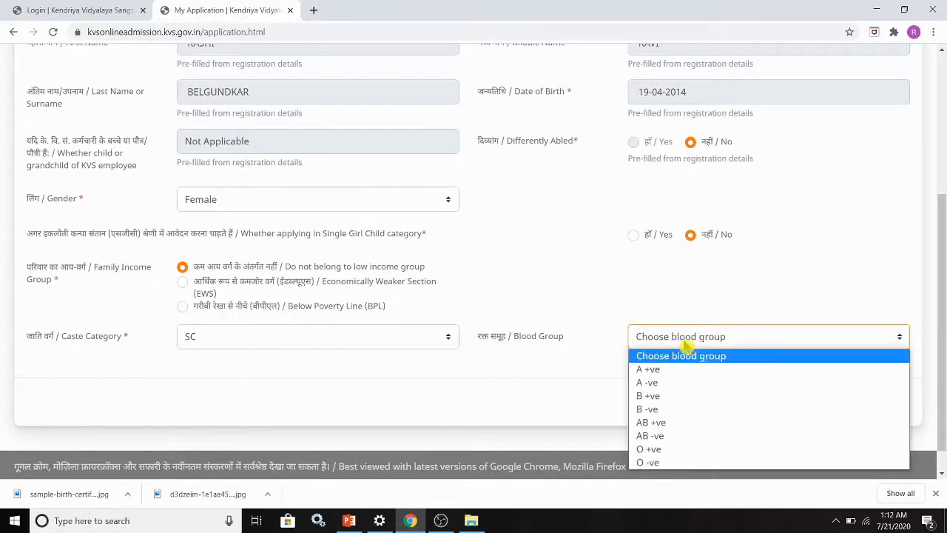
pyautogui.click(668, 380)
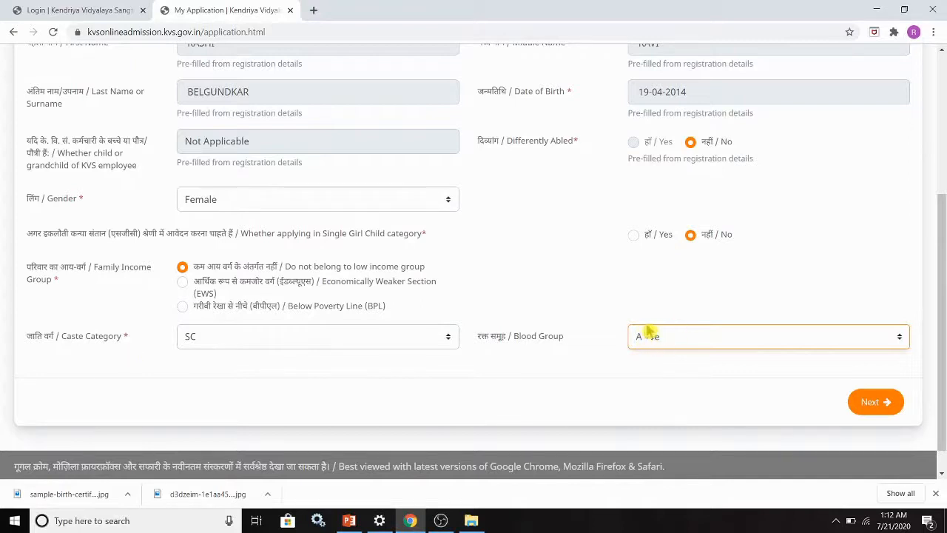
pyautogui.moveTo(942, 270); pyautogui.dragTo(943, 236)
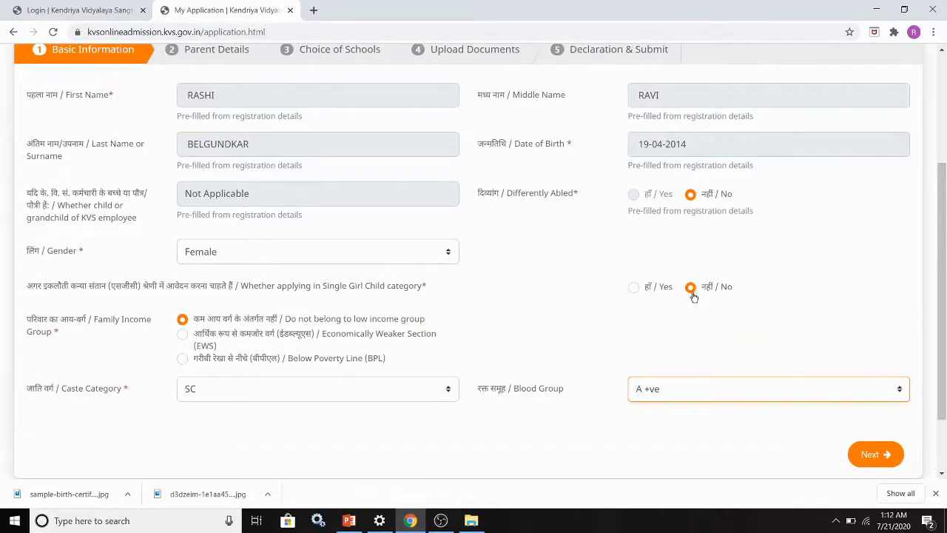
# After trying the Single Girl Child and twin options, set Single Girl Child to No and continue.
pyautogui.click(634, 290)
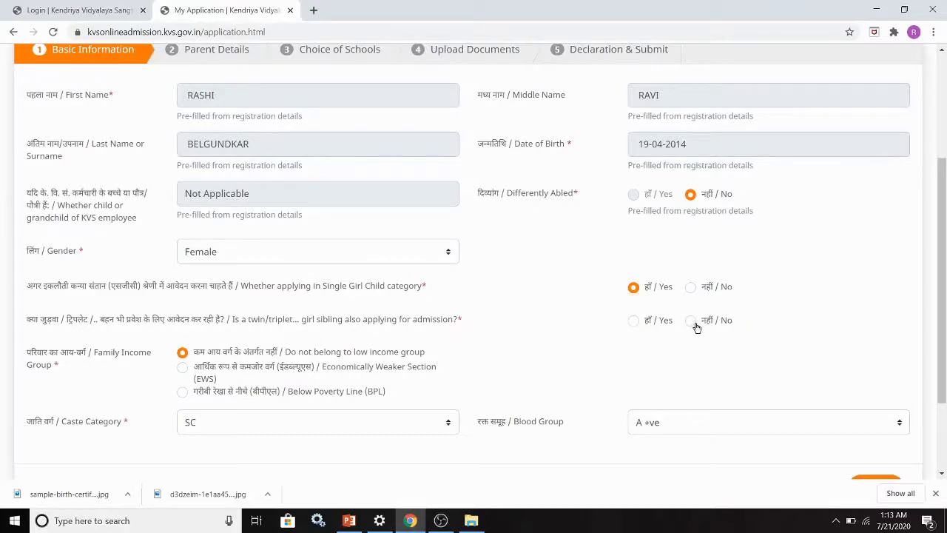
pyautogui.click(633, 320)
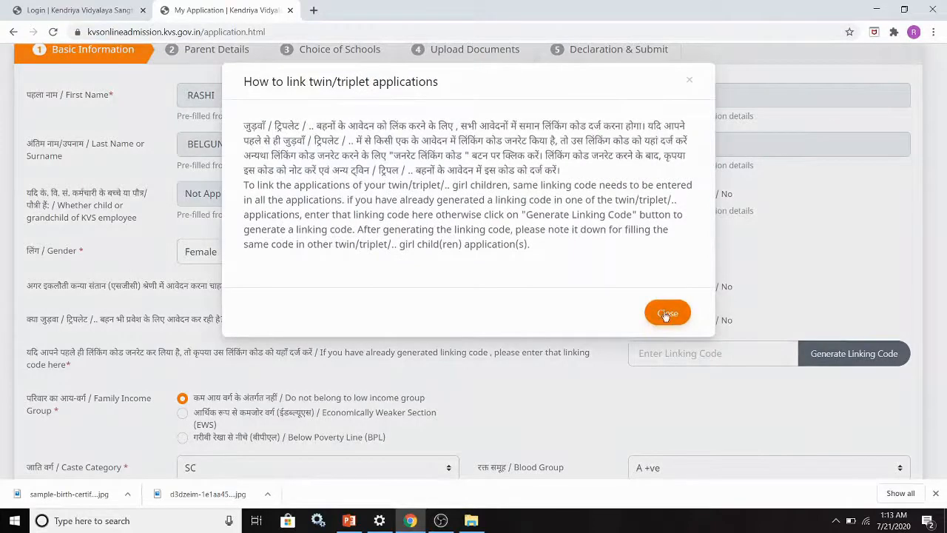
pyautogui.click(666, 314)
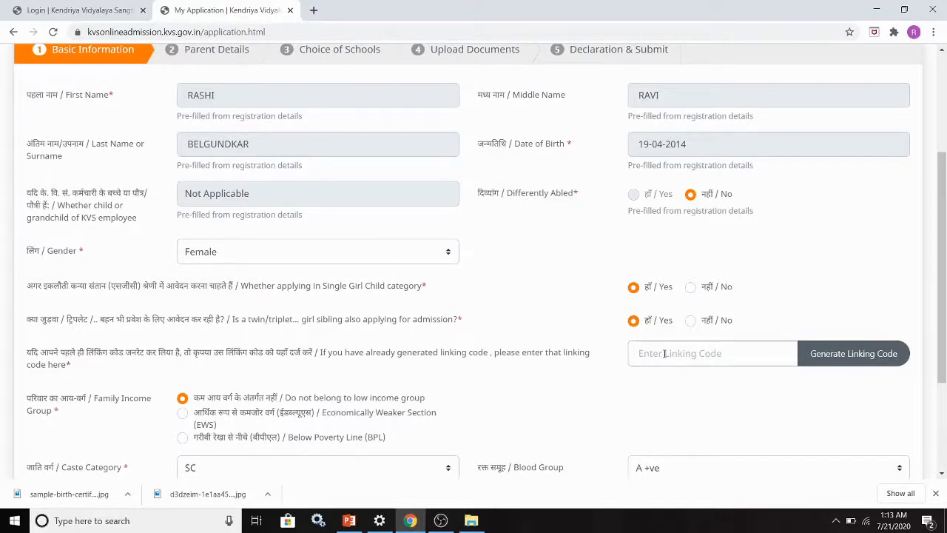
pyautogui.click(690, 287)
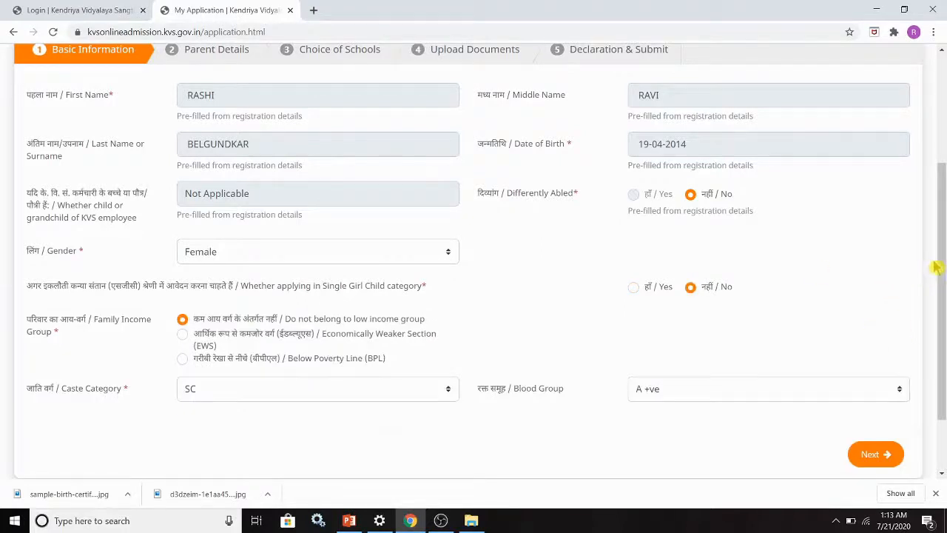
pyautogui.moveTo(936, 278); pyautogui.dragTo(938, 349)
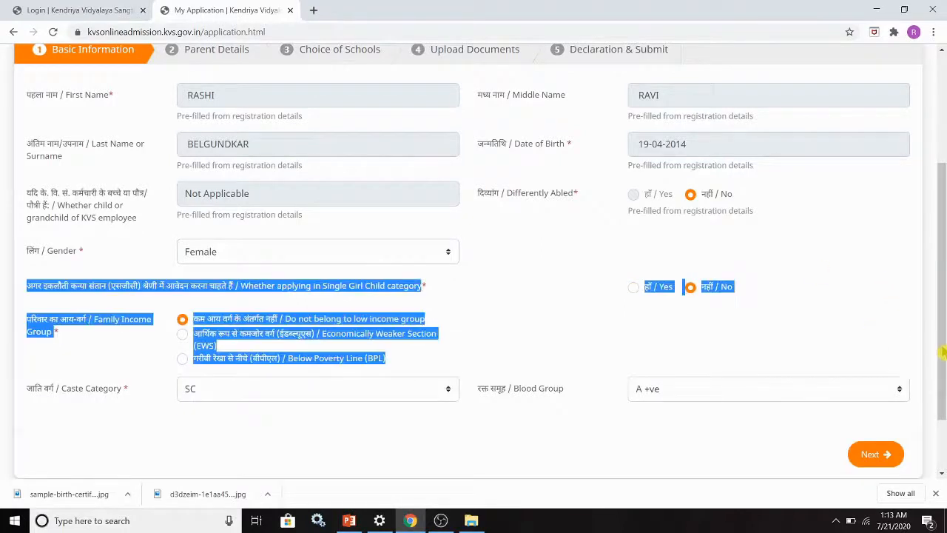
pyautogui.click(829, 338)
pyautogui.click(872, 453)
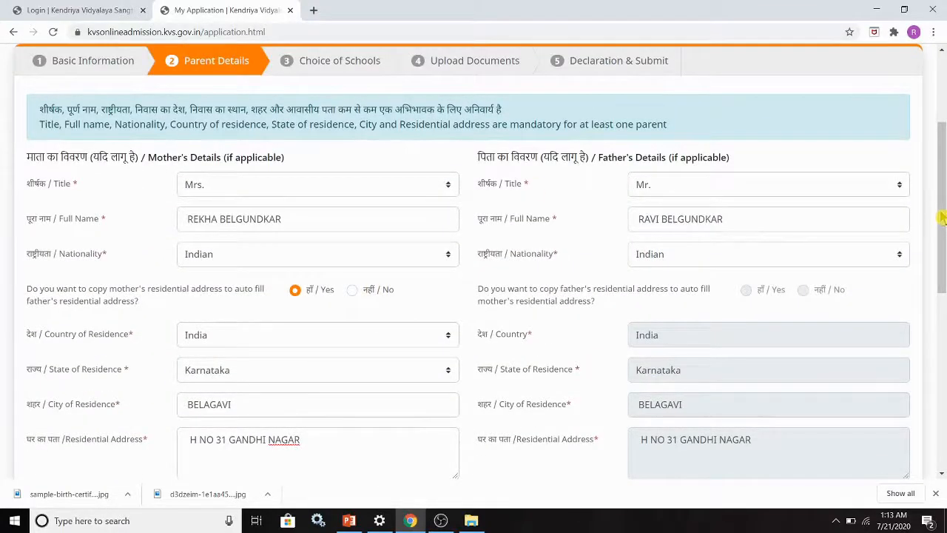
pyautogui.moveTo(942, 211); pyautogui.dragTo(942, 254)
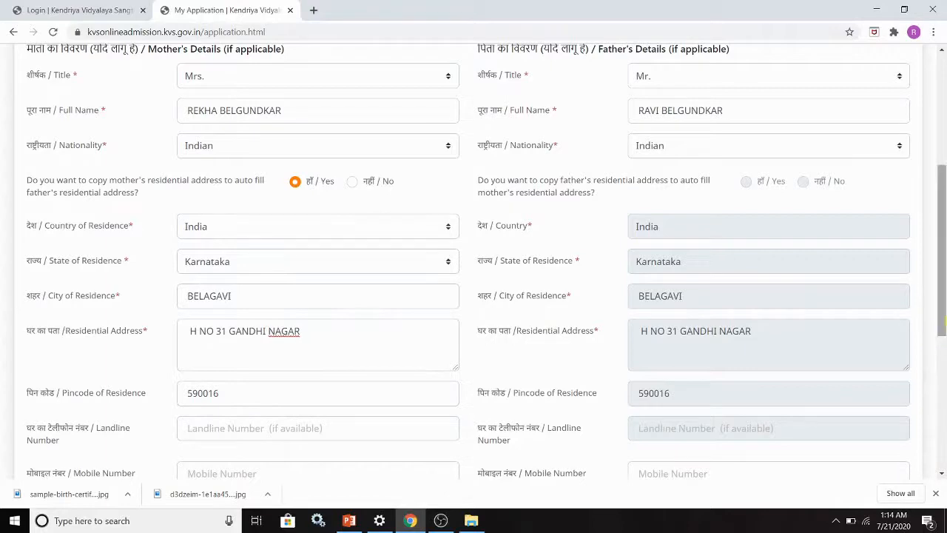
pyautogui.moveTo(943, 318); pyautogui.dragTo(943, 378)
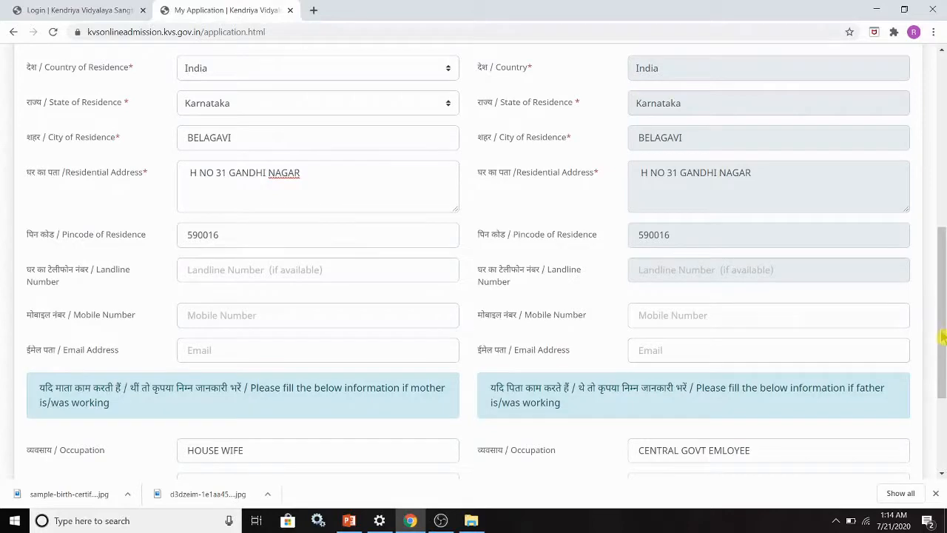
pyautogui.moveTo(942, 326); pyautogui.dragTo(944, 372)
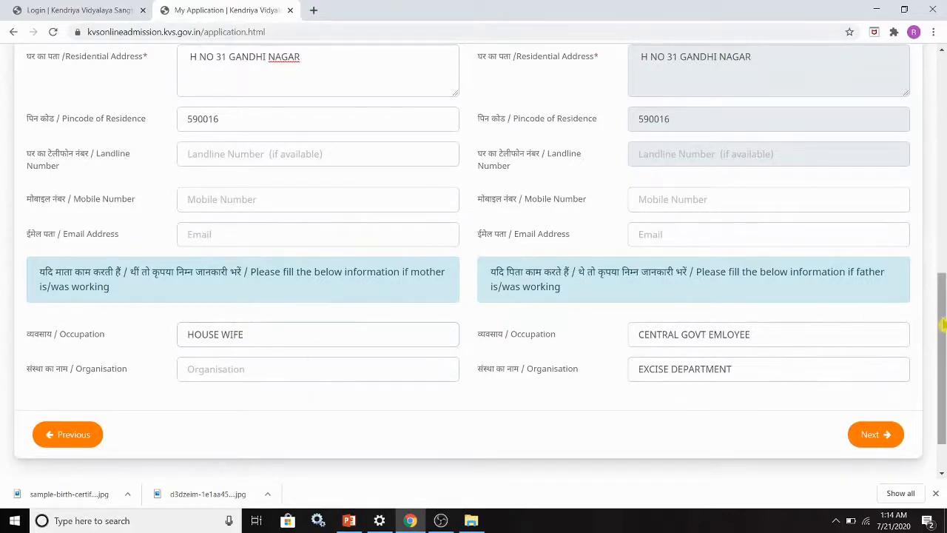
pyautogui.moveTo(941, 324); pyautogui.dragTo(943, 254)
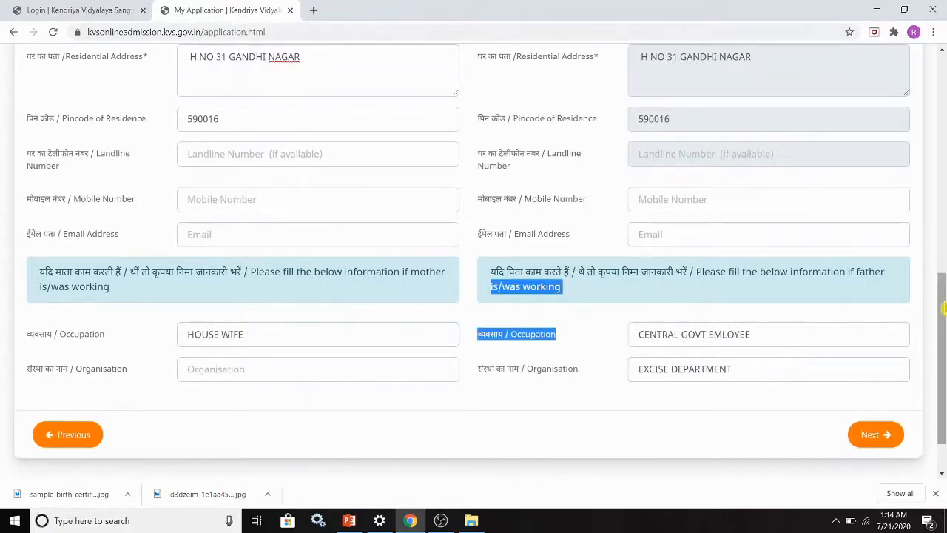
pyautogui.click(942, 308)
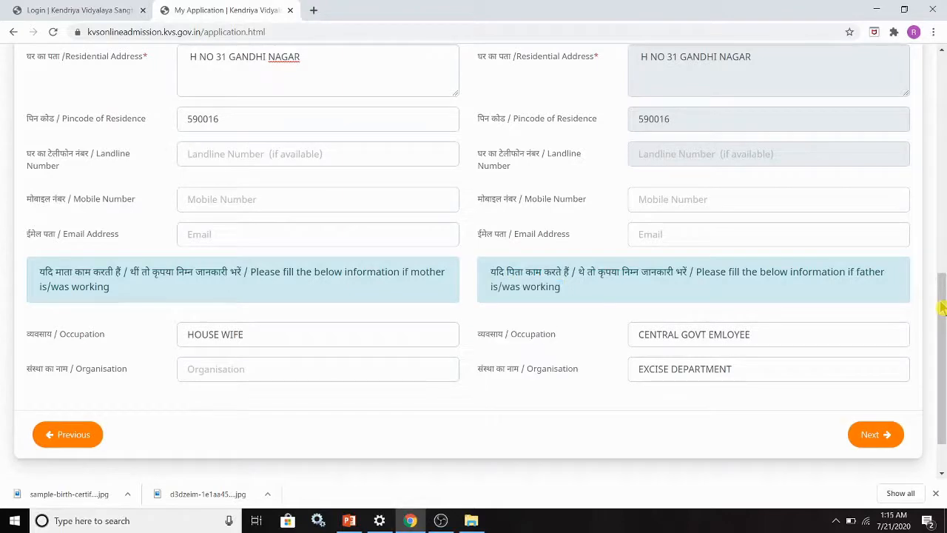
pyautogui.moveTo(942, 308); pyautogui.dragTo(920, 186)
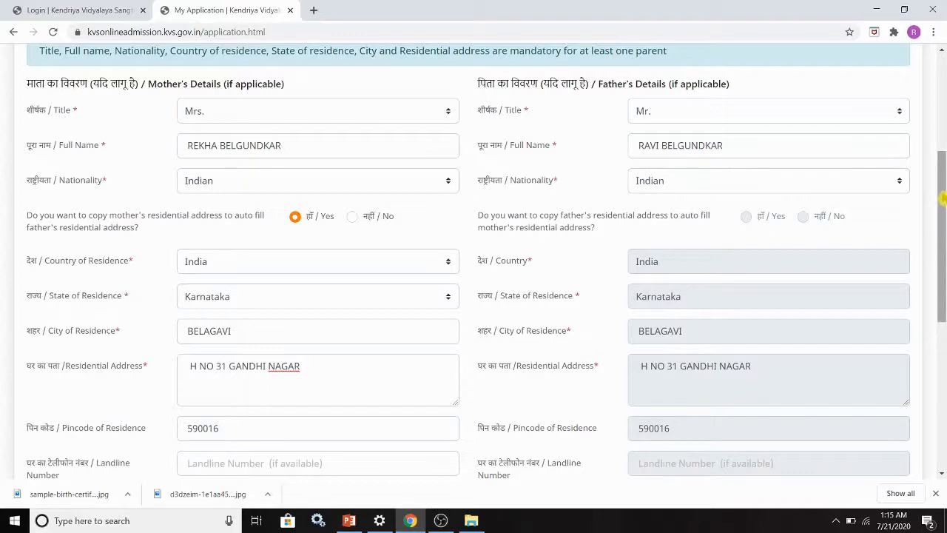
pyautogui.moveTo(944, 202); pyautogui.dragTo(944, 250)
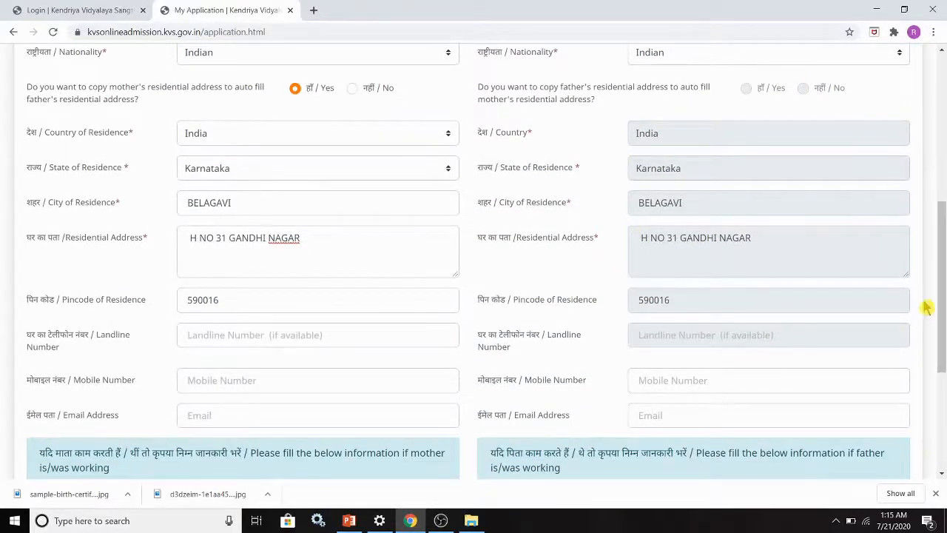
pyautogui.moveTo(944, 315); pyautogui.dragTo(944, 379)
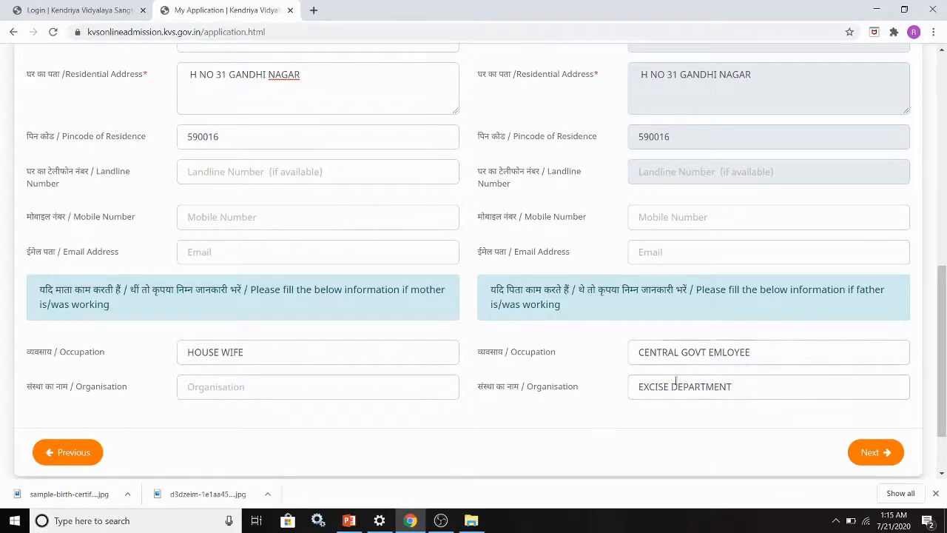
# Go from Parent Details to step 3, Choice of Schools.
pyautogui.click(877, 457)
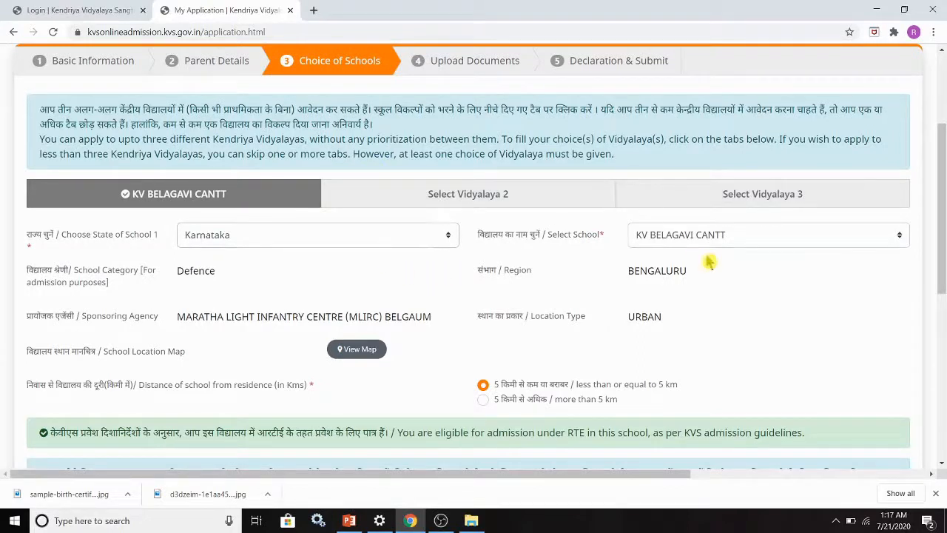
# Keep KV BELAGAVI CANTT as first choice and mark it within 5 km of home.
pyautogui.click(749, 236)
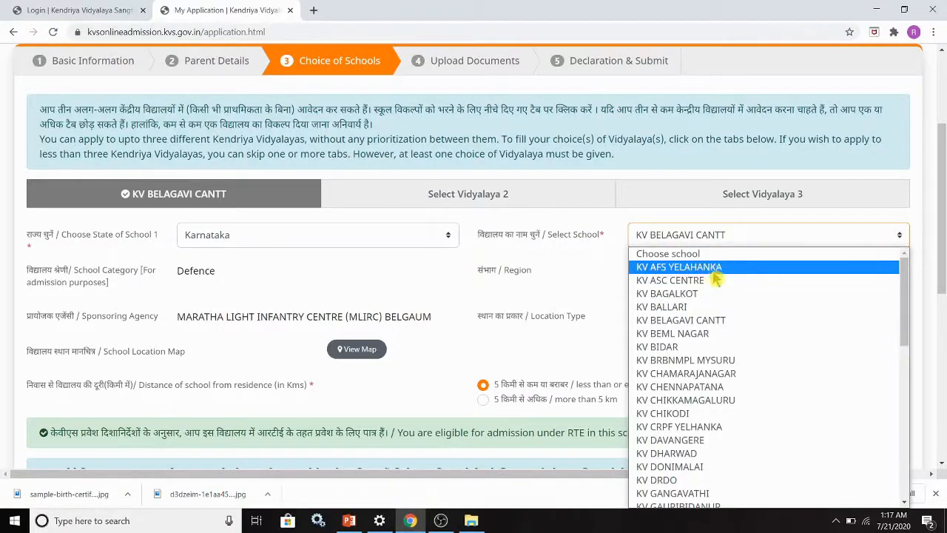
pyautogui.click(745, 320)
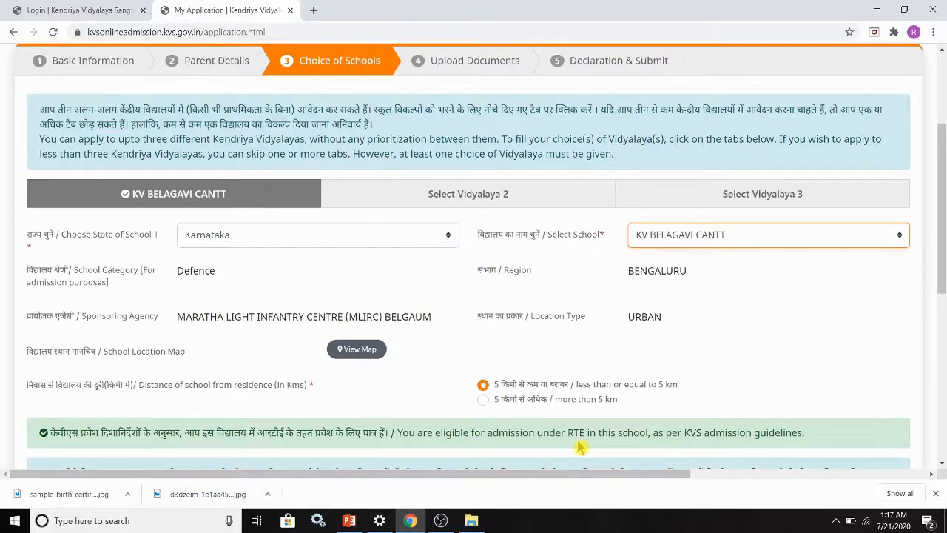
pyautogui.click(483, 399)
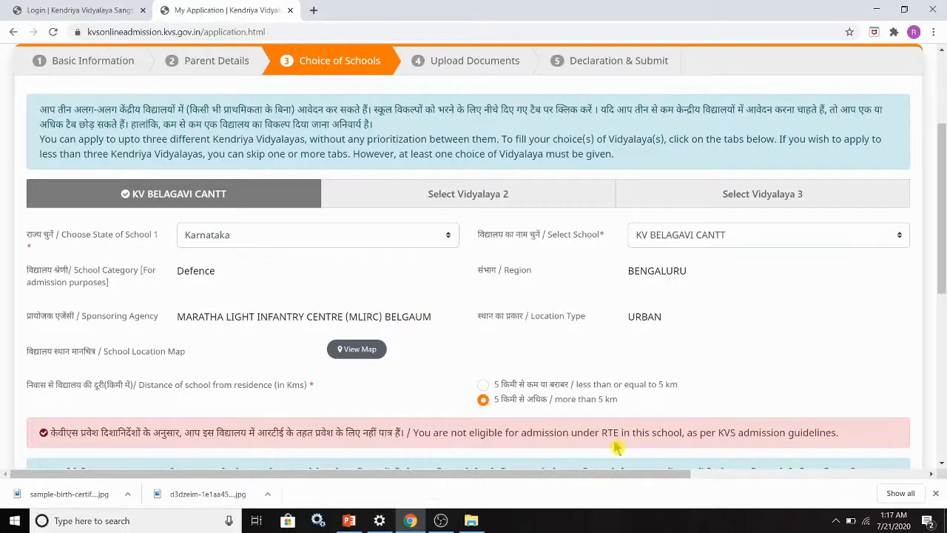
pyautogui.click(484, 384)
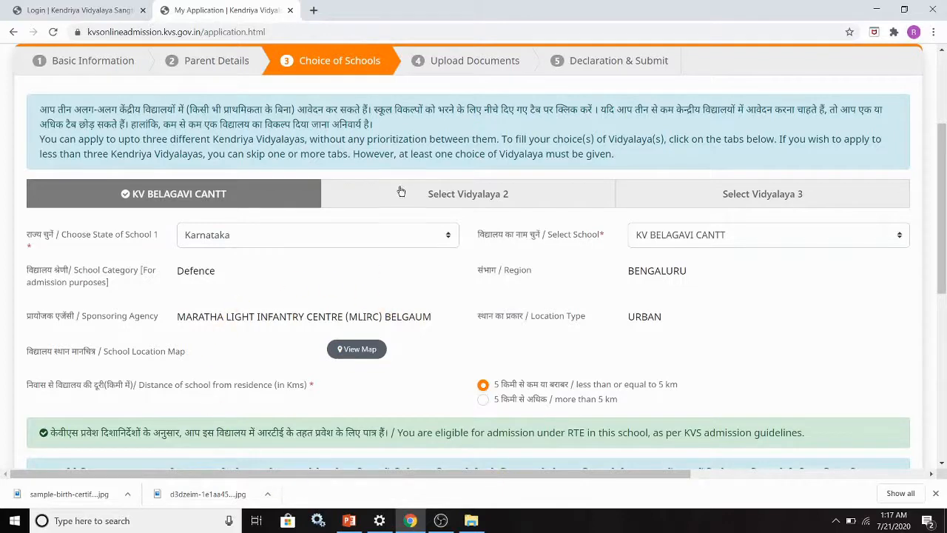
# In the Vidyalaya 2 tab, pick Karnataka as the state and KV DHARWAD as the school.
pyautogui.click(456, 194)
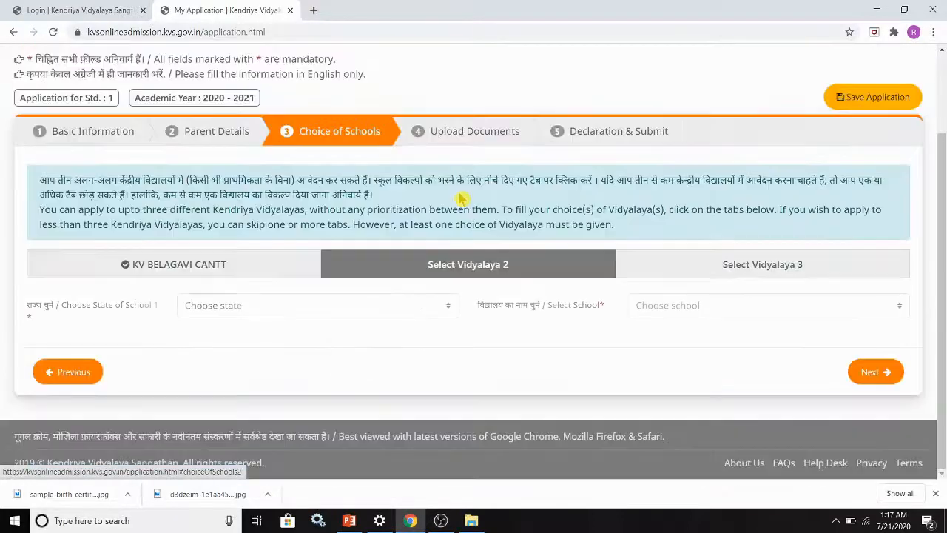
pyautogui.click(385, 308)
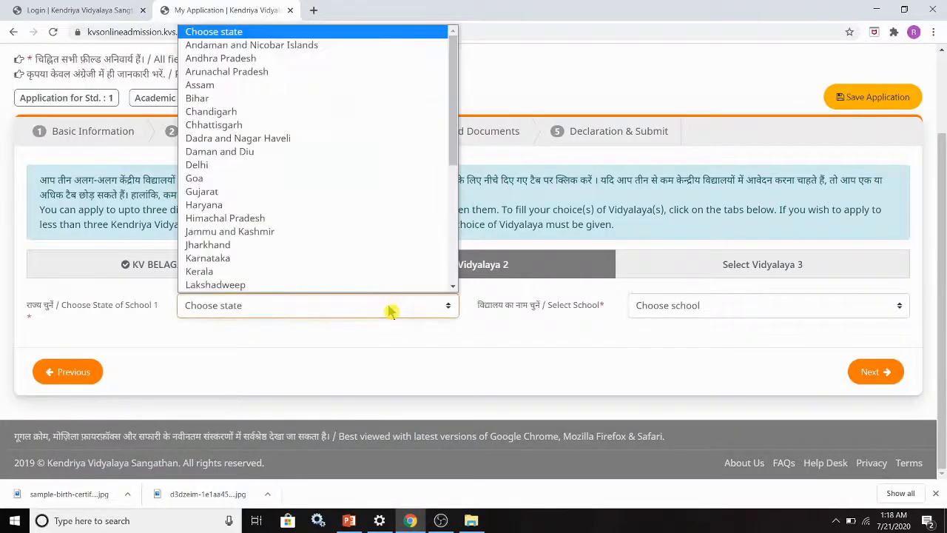
pyautogui.click(323, 261)
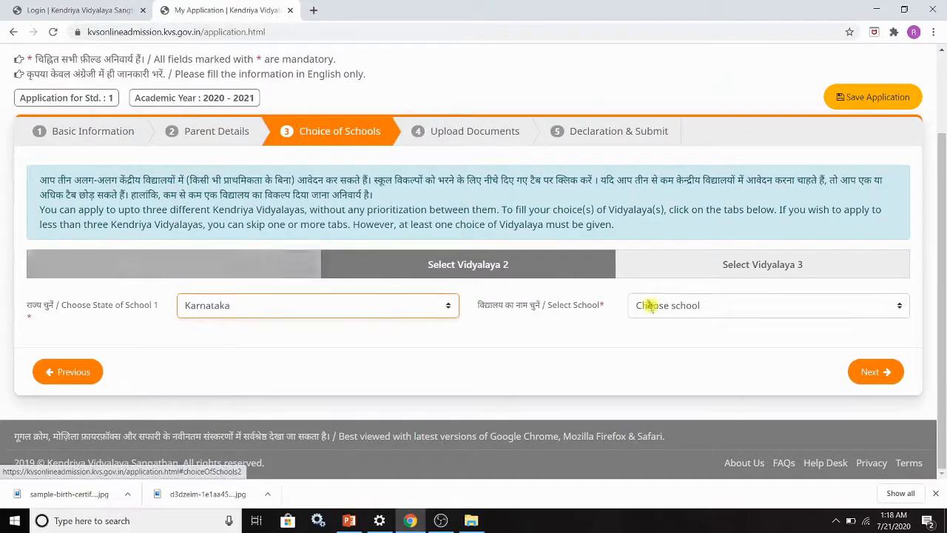
pyautogui.click(686, 316)
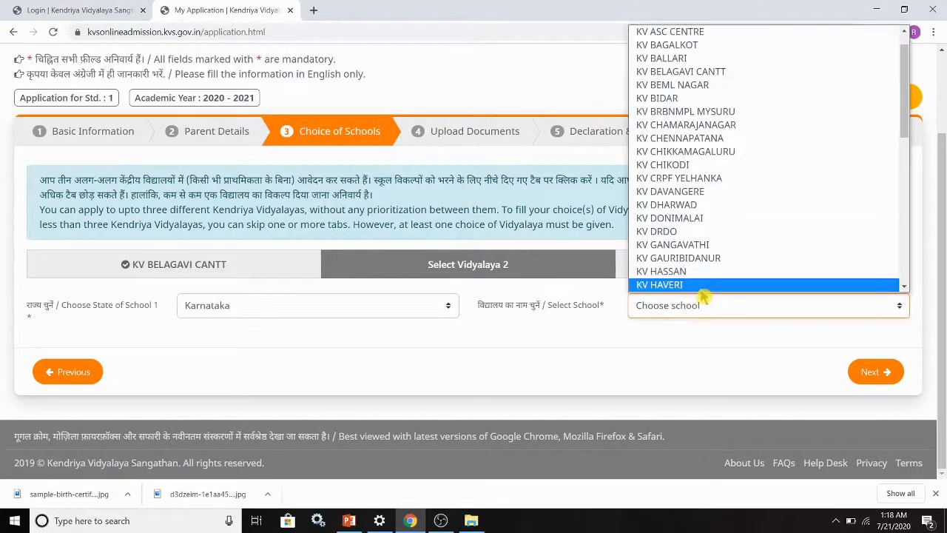
pyautogui.click(696, 206)
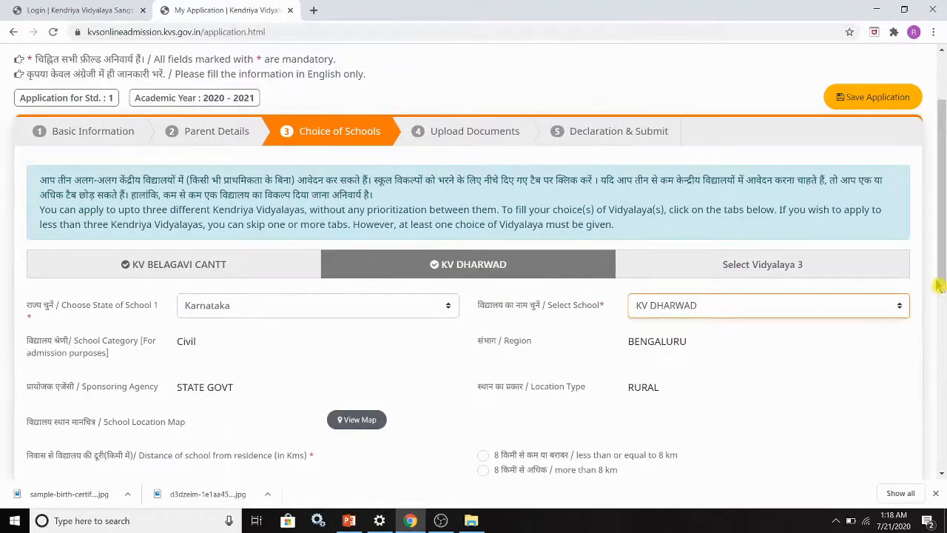
pyautogui.moveTo(937, 283); pyautogui.dragTo(942, 317)
pyautogui.moveTo(942, 284); pyautogui.dragTo(942, 349)
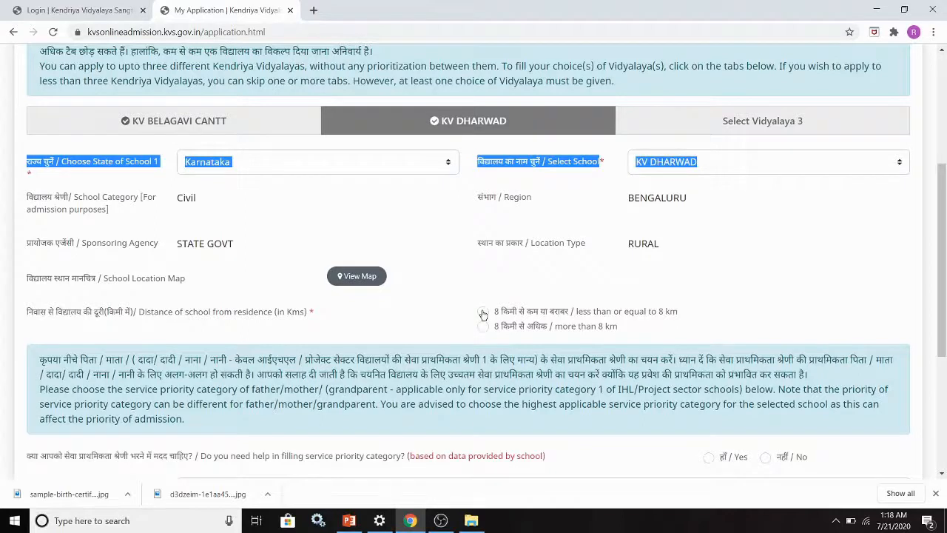
# Set KV DHARWAD's distance to 'less than or equal to 8 km' so it shows RTE eligibility.
pyautogui.click(482, 312)
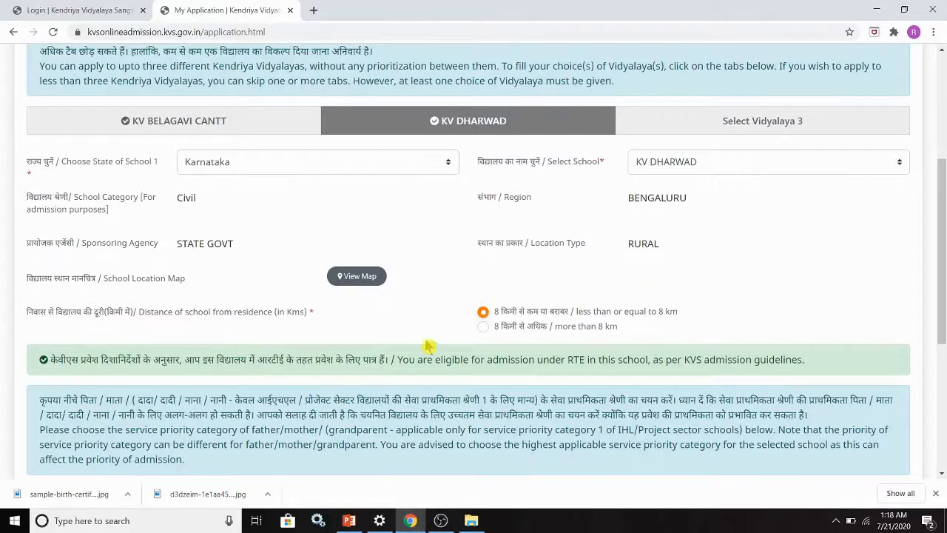
pyautogui.click(199, 123)
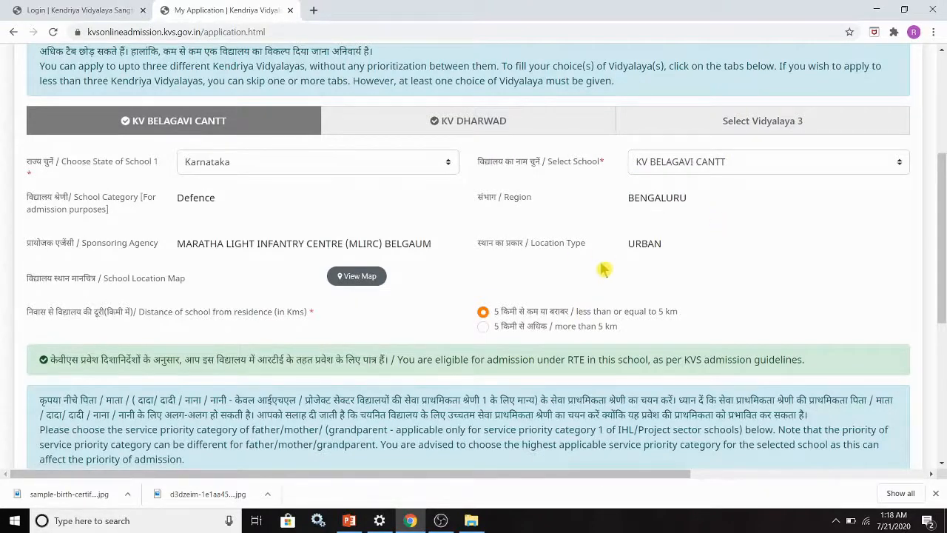
pyautogui.click(494, 132)
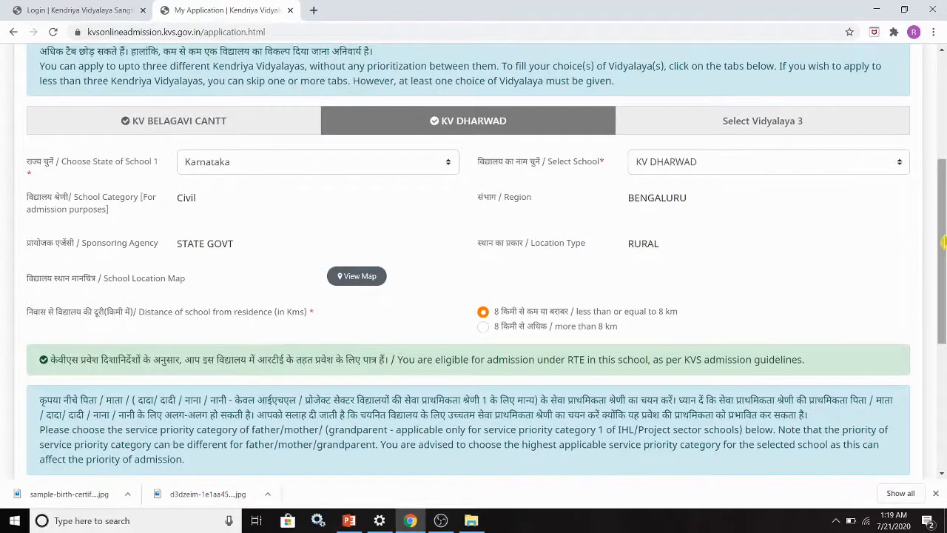
pyautogui.scroll(-4, 944, 241)
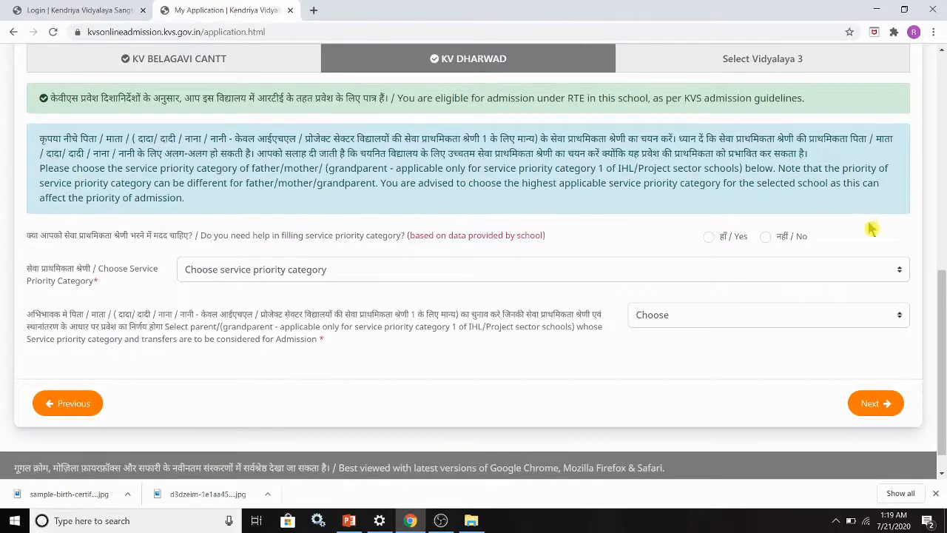
# Answer No to help, then choose service priority category 1 (central government employees) based on Father.
pyautogui.click(765, 238)
pyautogui.click(788, 274)
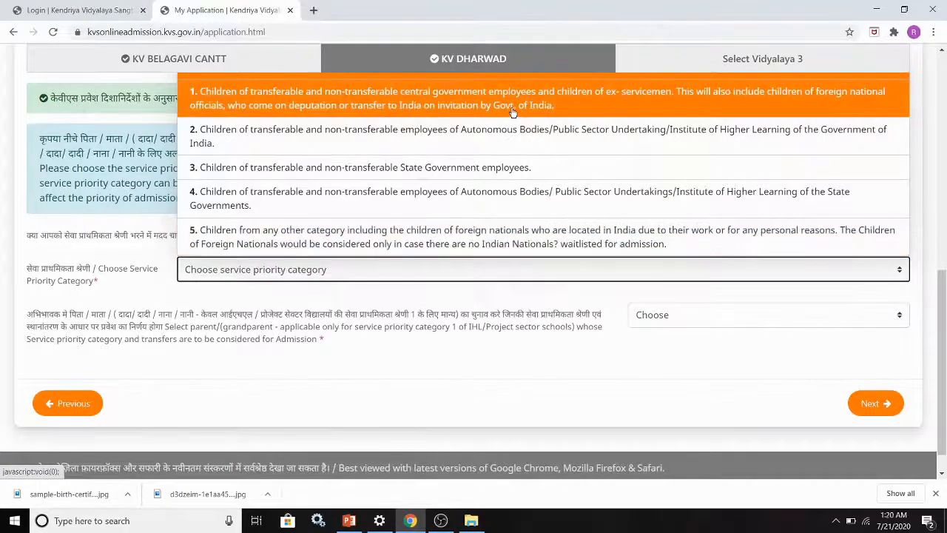
pyautogui.click(512, 111)
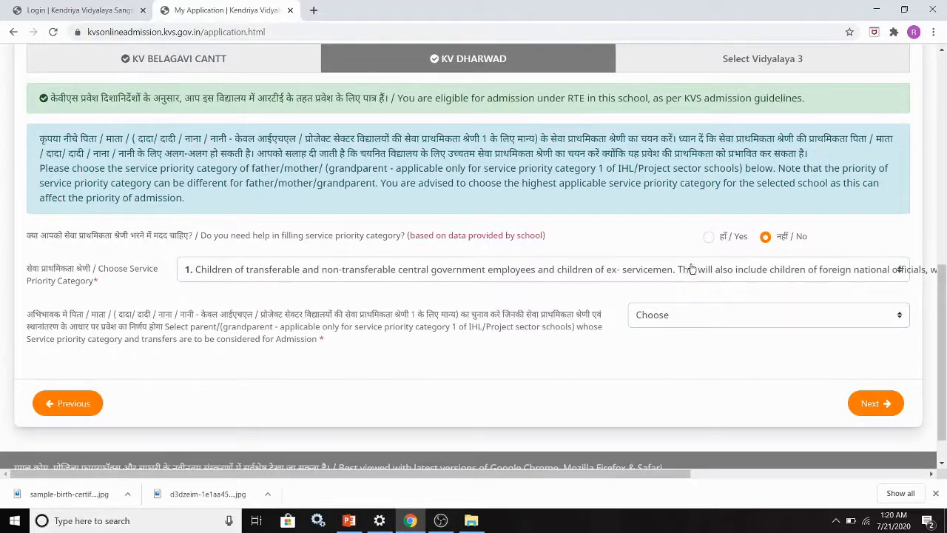
pyautogui.click(711, 320)
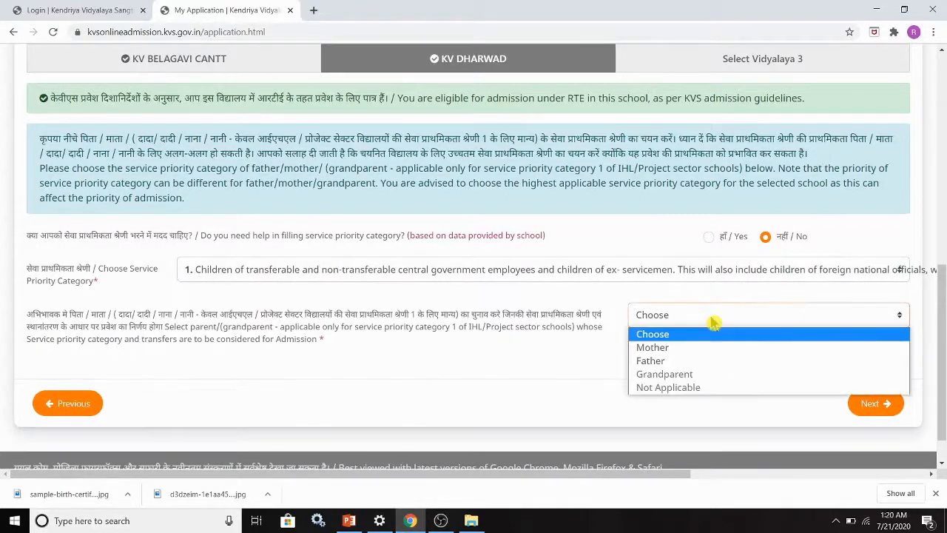
pyautogui.click(680, 363)
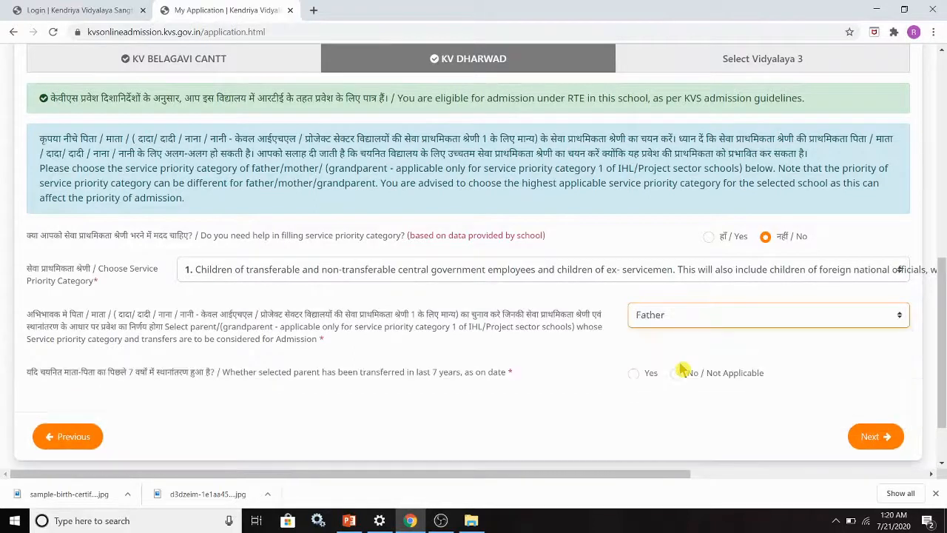
pyautogui.click(684, 324)
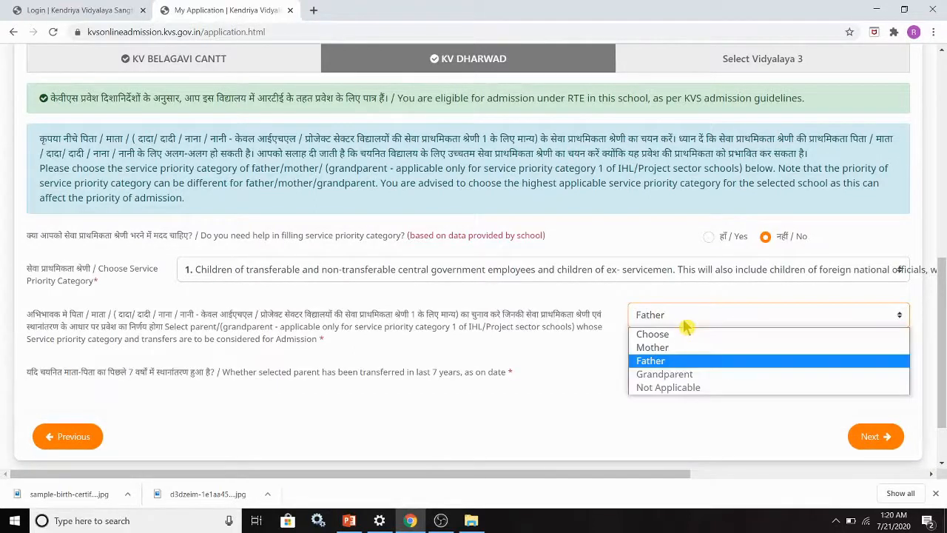
pyautogui.click(658, 366)
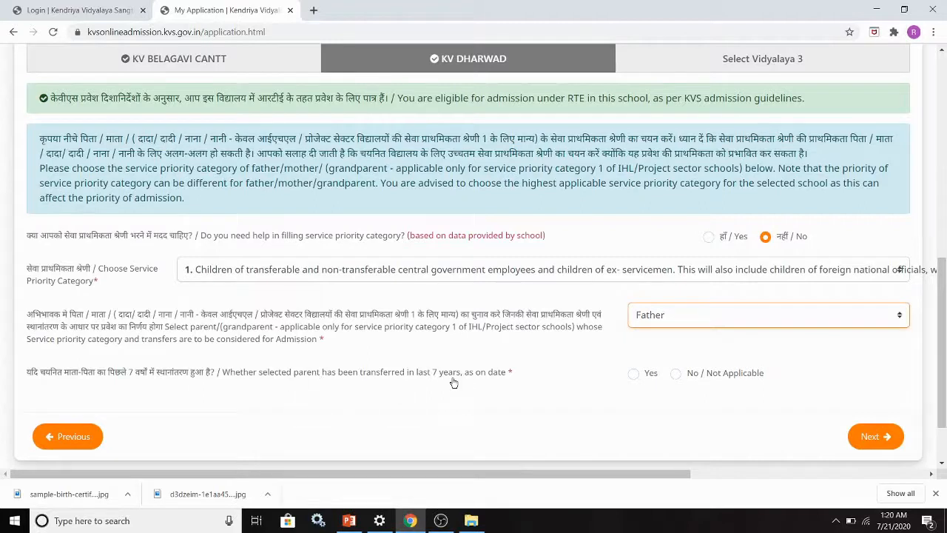
# Answer Yes to the transferred-in-last-7-years question and bring the transfer details table into view.
pyautogui.click(675, 374)
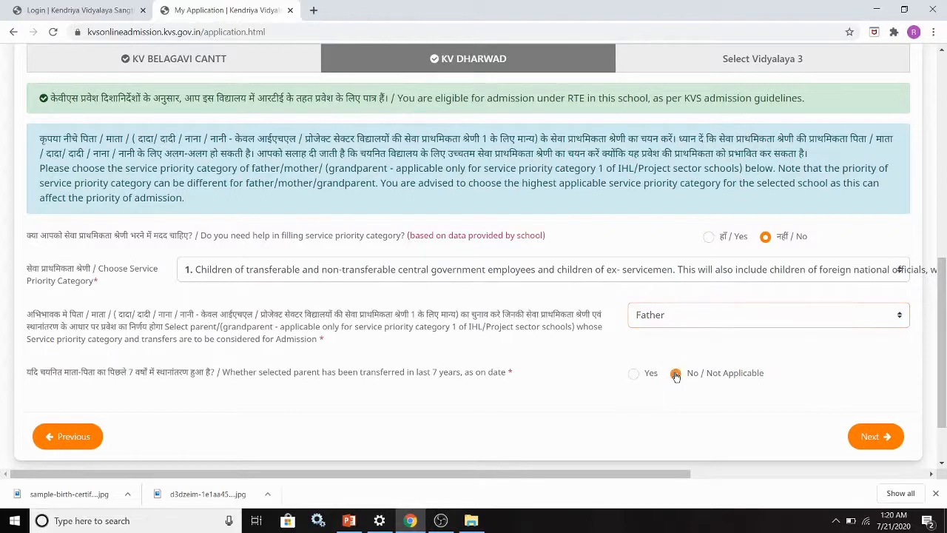
pyautogui.click(634, 373)
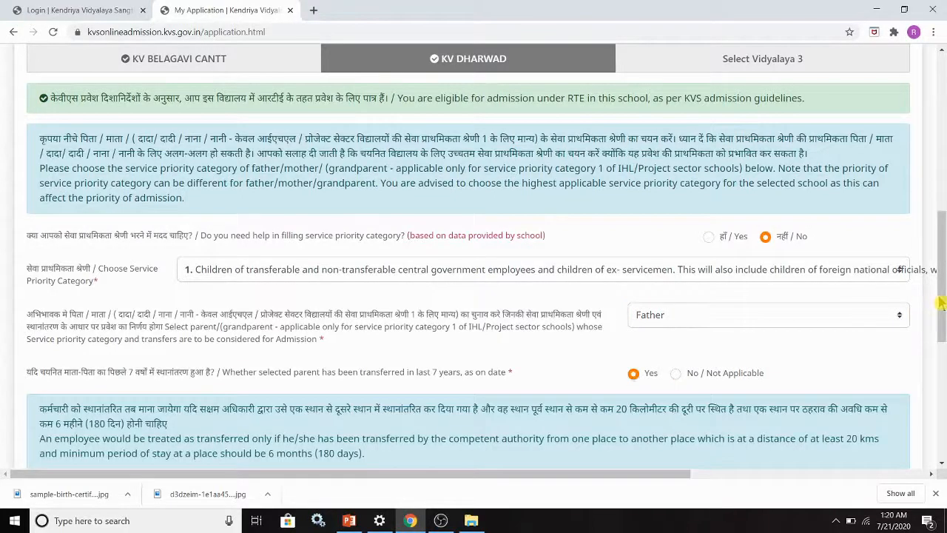
pyautogui.moveTo(943, 299); pyautogui.dragTo(944, 396)
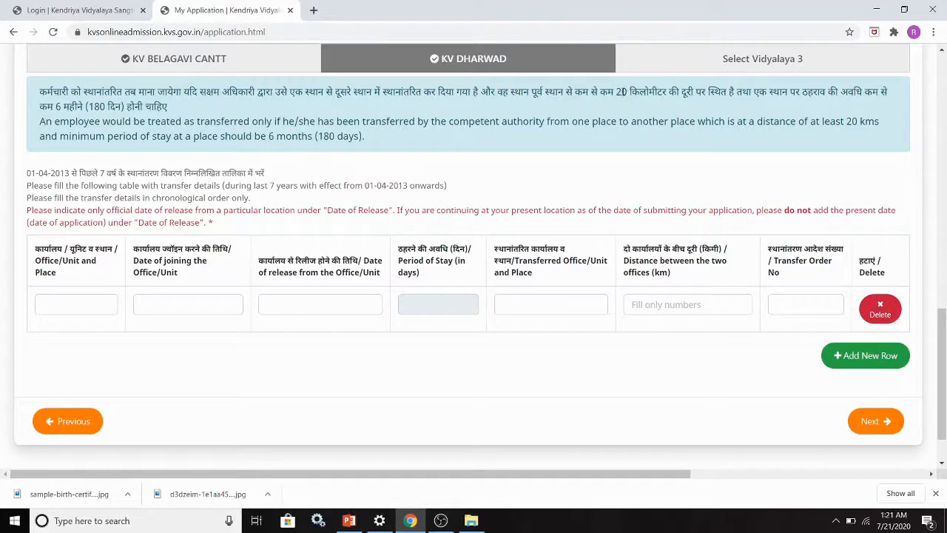
pyautogui.moveTo(617, 92); pyautogui.dragTo(669, 93)
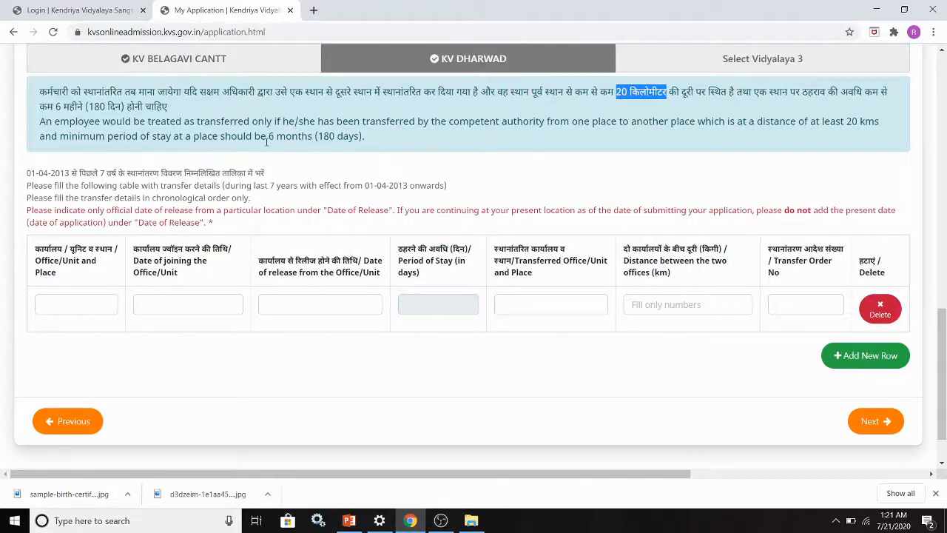
pyautogui.moveTo(270, 137); pyautogui.dragTo(379, 149)
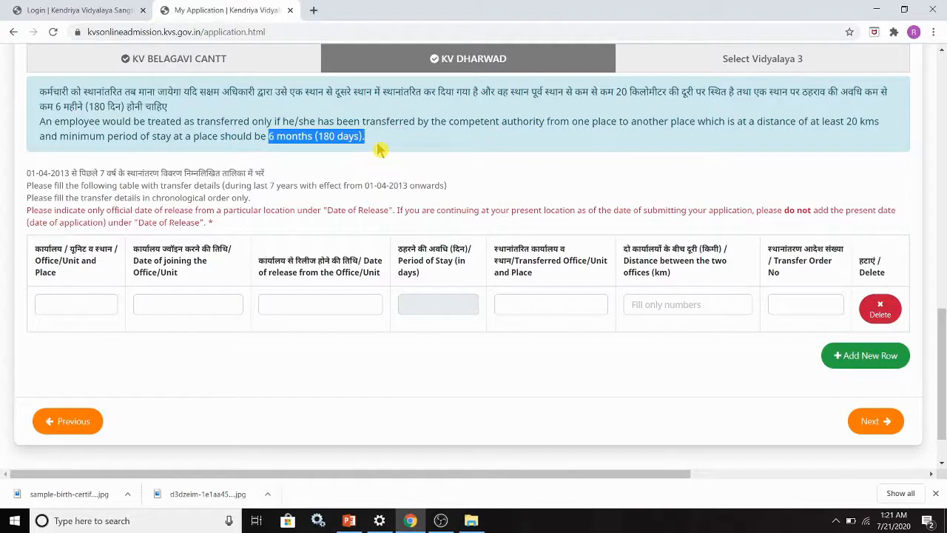
pyautogui.click(93, 305)
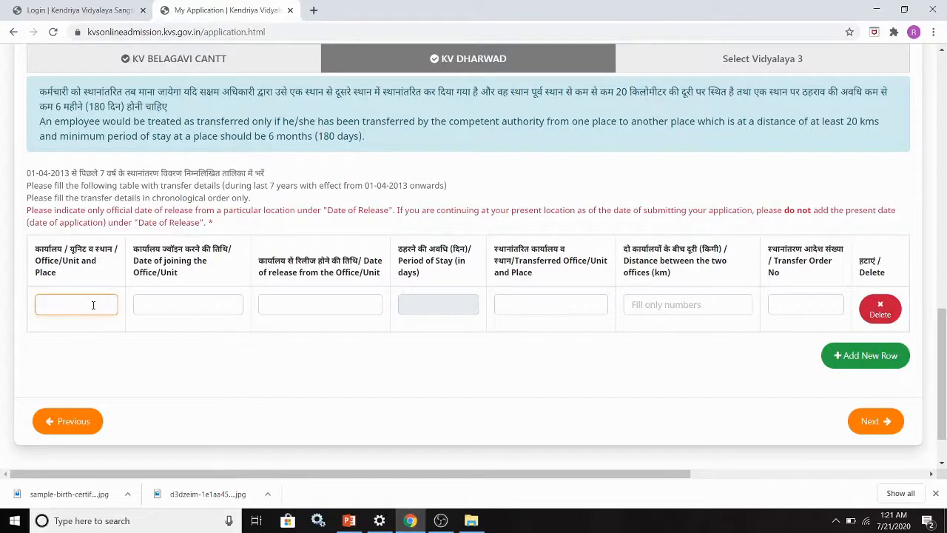
pyautogui.click(166, 304)
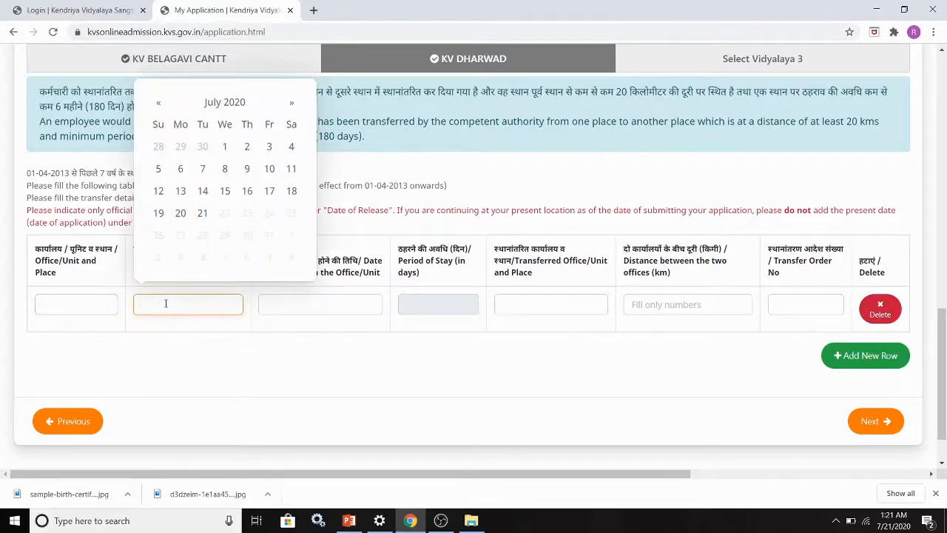
pyautogui.click(335, 313)
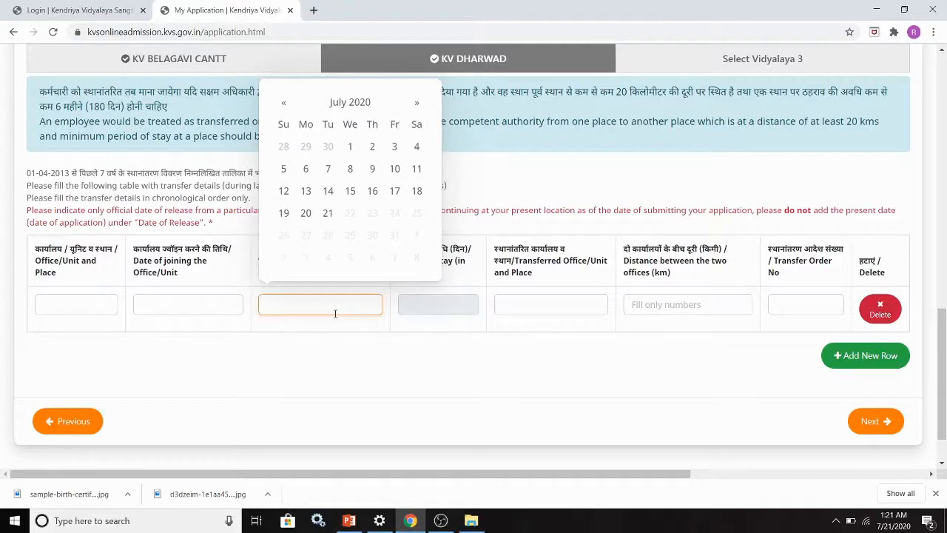
pyautogui.click(435, 380)
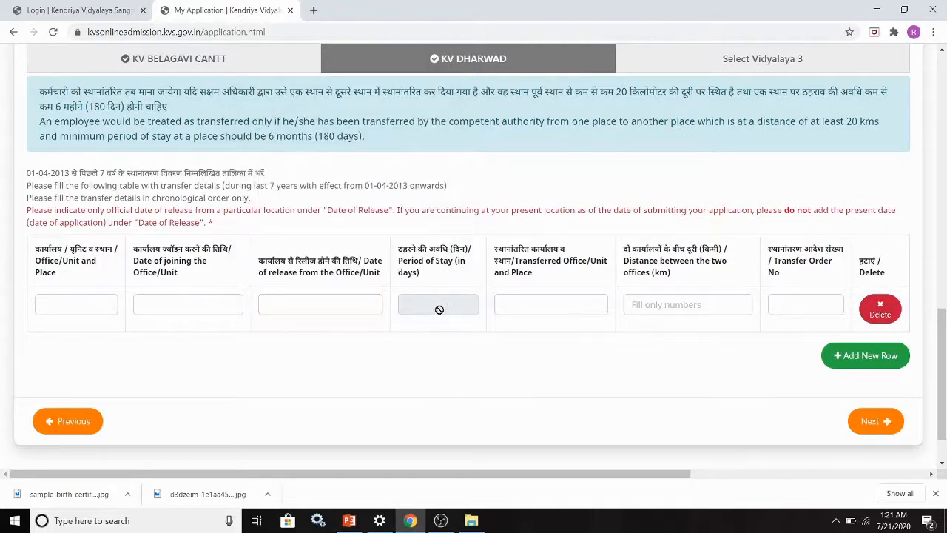
pyautogui.click(549, 305)
pyautogui.click(684, 309)
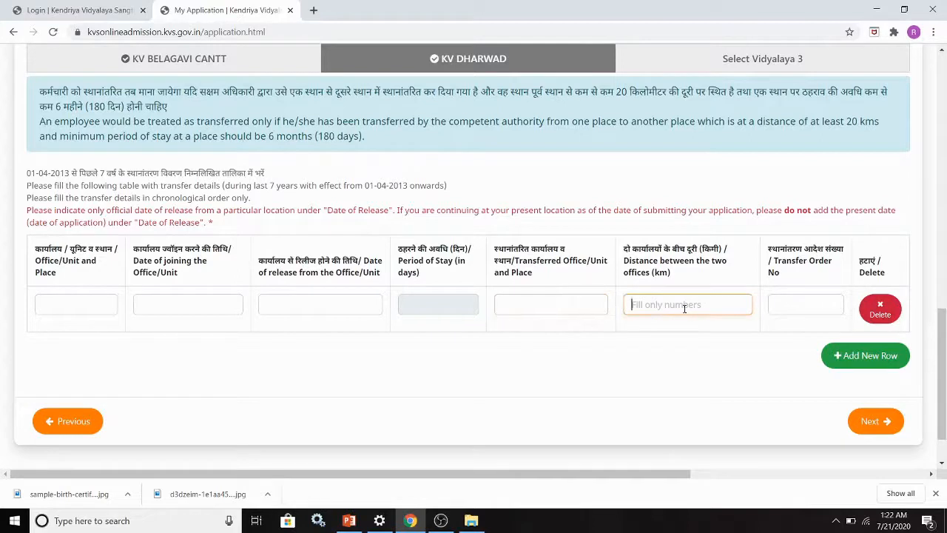
pyautogui.click(65, 307)
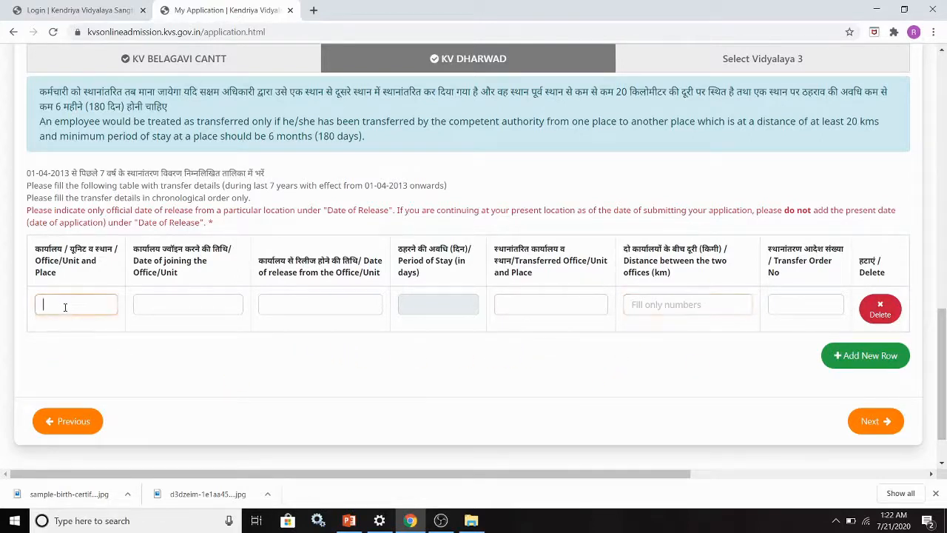
pyautogui.click(535, 306)
pyautogui.click(683, 308)
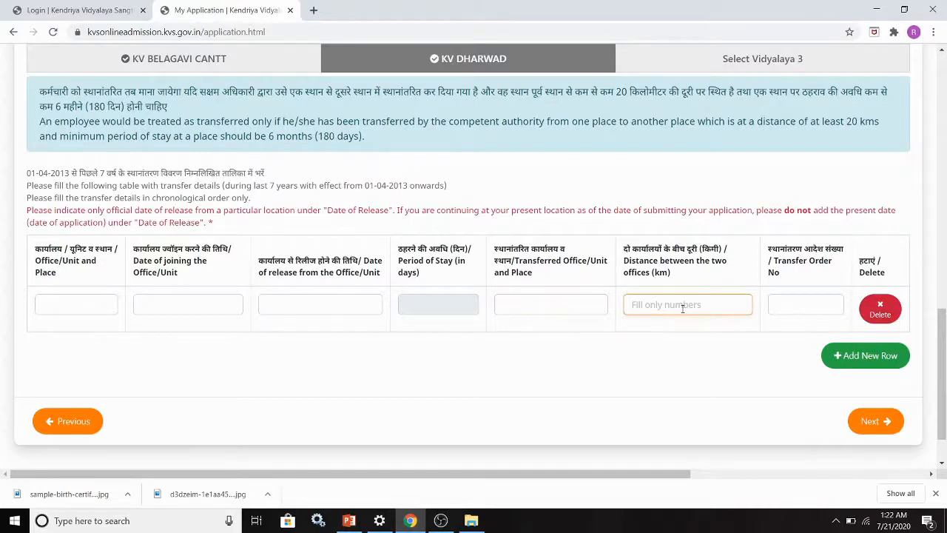
pyautogui.click(780, 305)
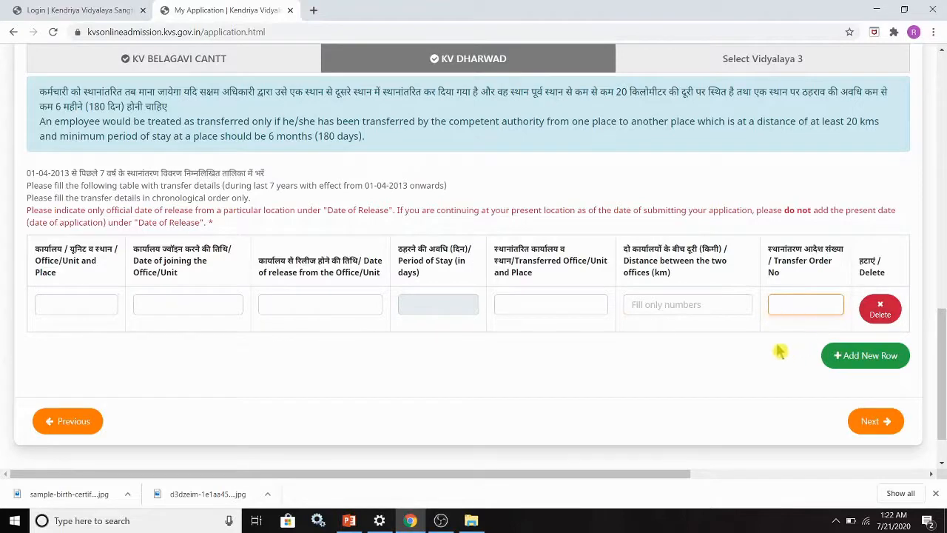
pyautogui.click(850, 364)
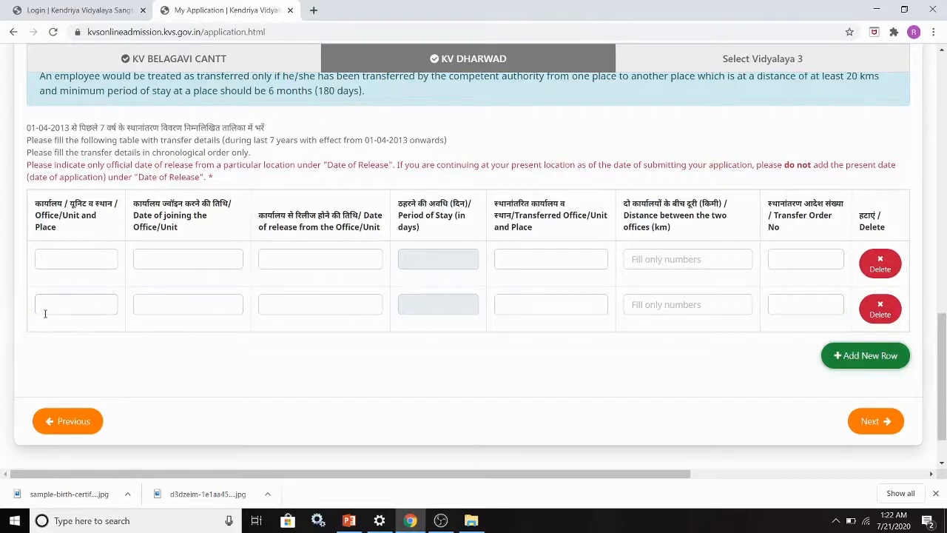
pyautogui.click(66, 305)
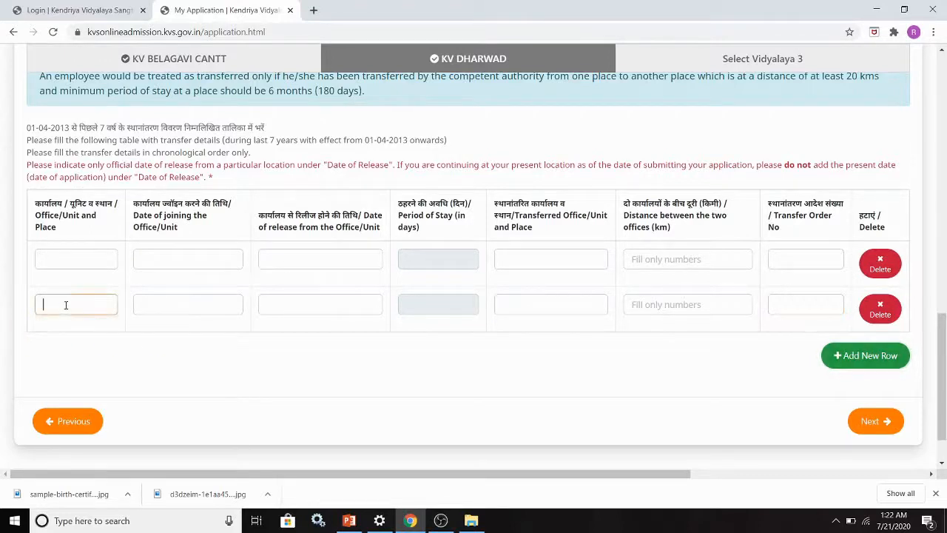
pyautogui.click(577, 310)
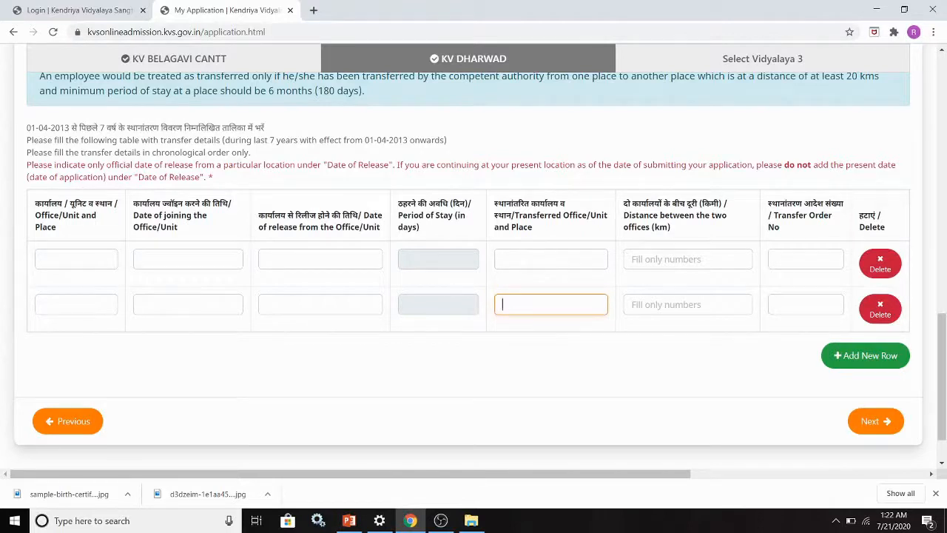
# Delete both transfer rows, answer No / Not Applicable to the transfer question, and continue to Upload Documents.
pyautogui.click(888, 307)
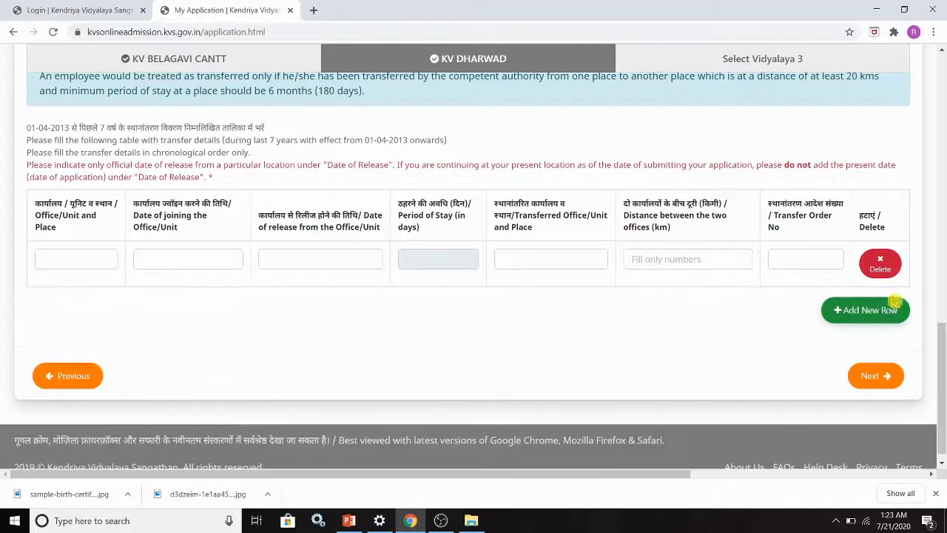
pyautogui.click(879, 265)
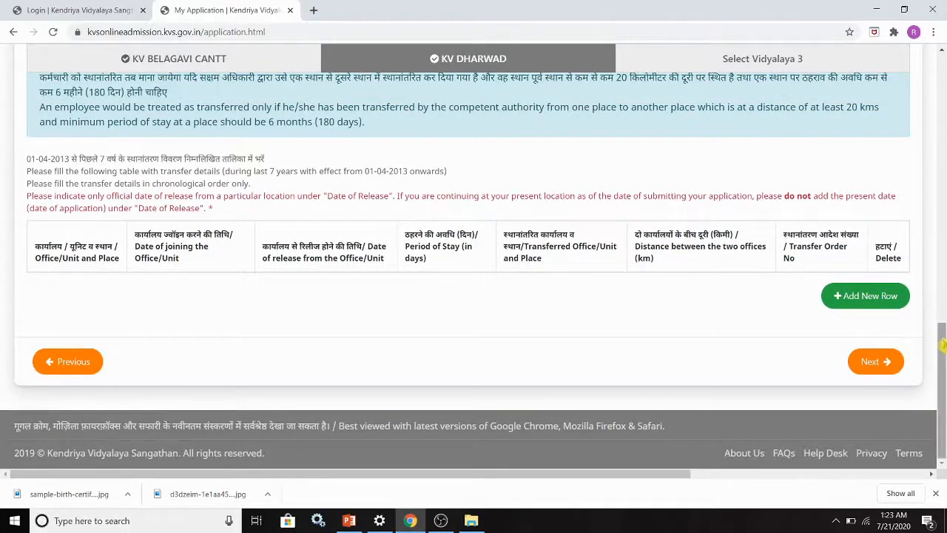
pyautogui.moveTo(943, 345); pyautogui.dragTo(924, 268)
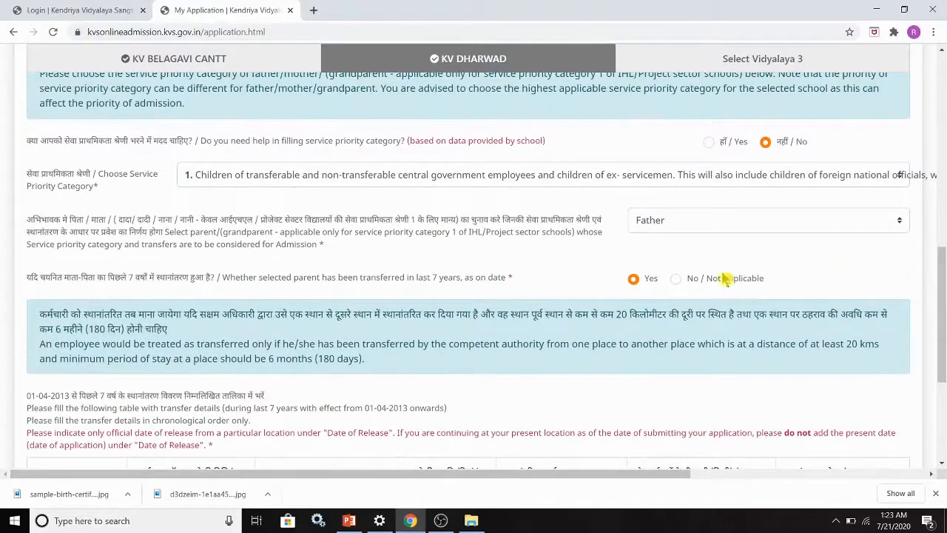
pyautogui.click(676, 280)
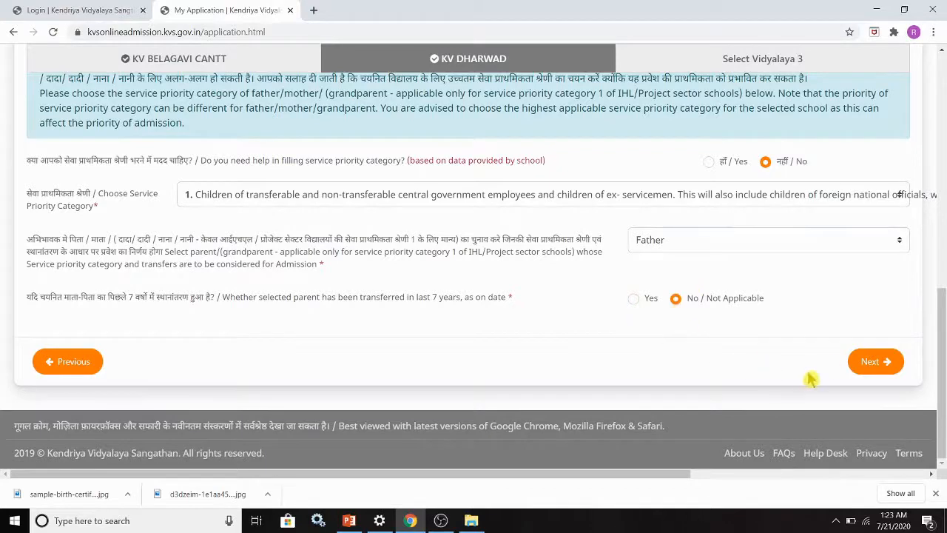
pyautogui.click(869, 361)
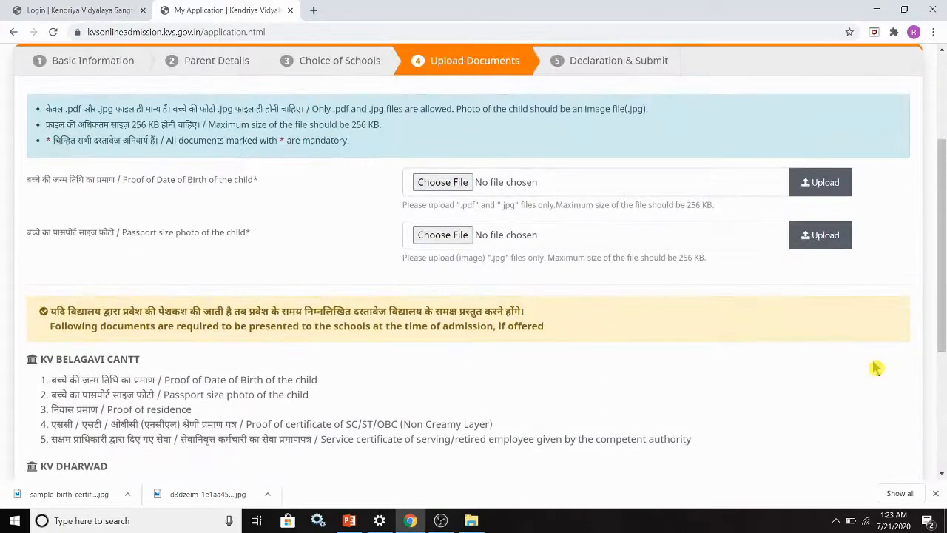
# Upload PIC.jpg from the Desktop as the date-of-birth proof.
pyautogui.click(443, 184)
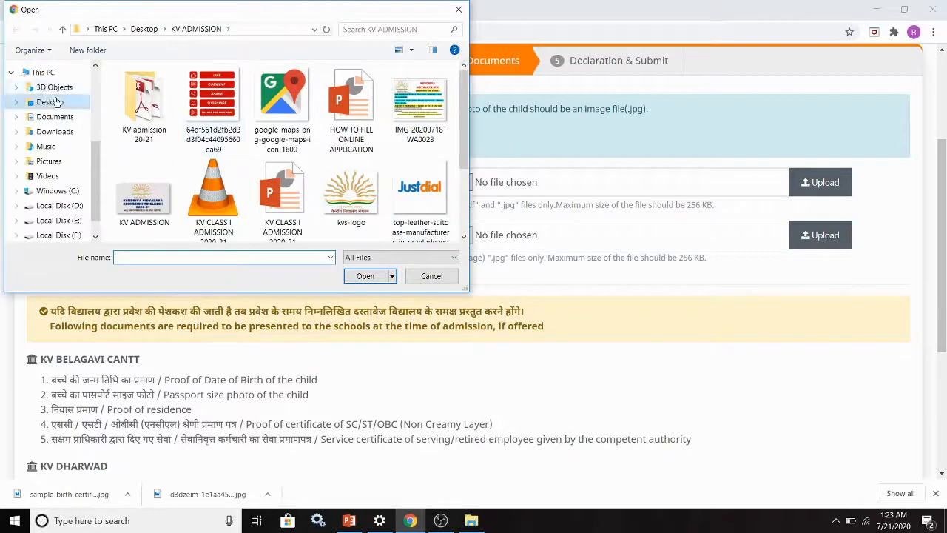
pyautogui.click(50, 102)
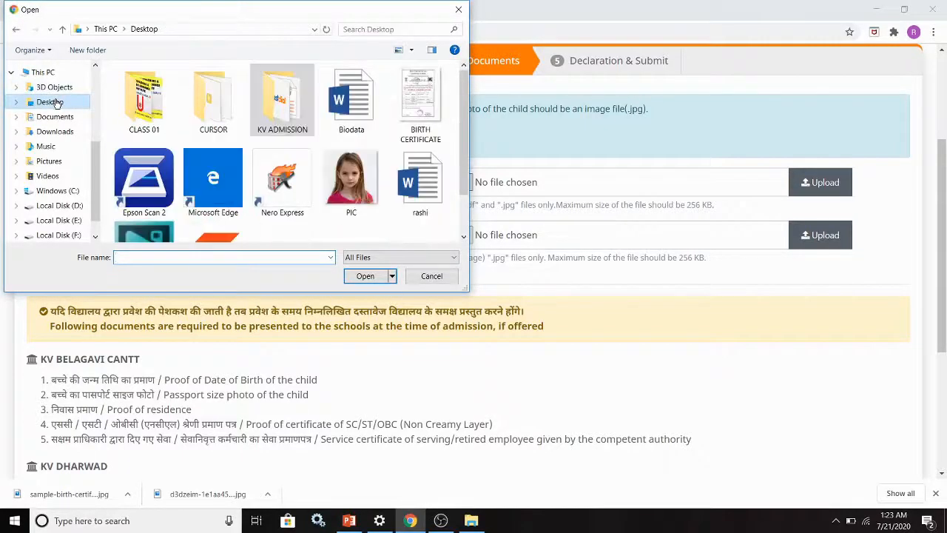
pyautogui.click(352, 189)
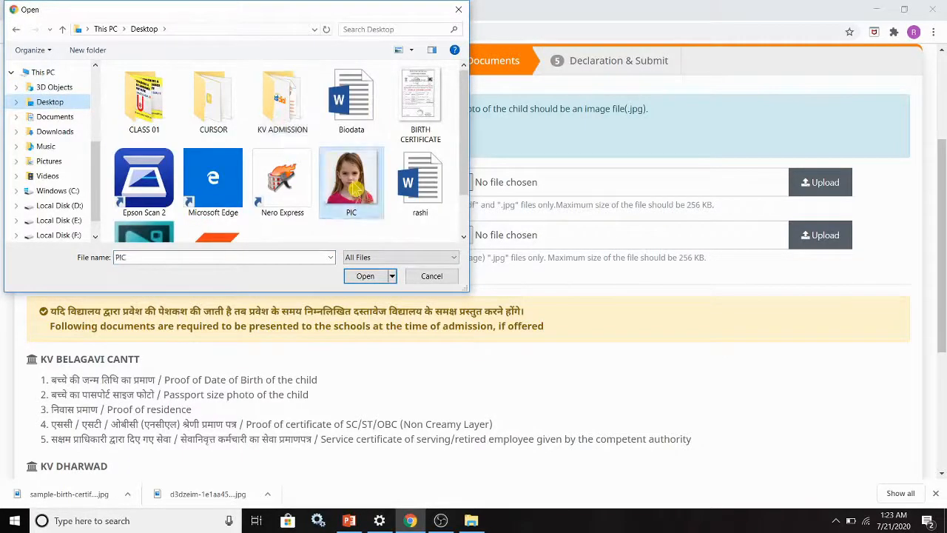
pyautogui.click(365, 276)
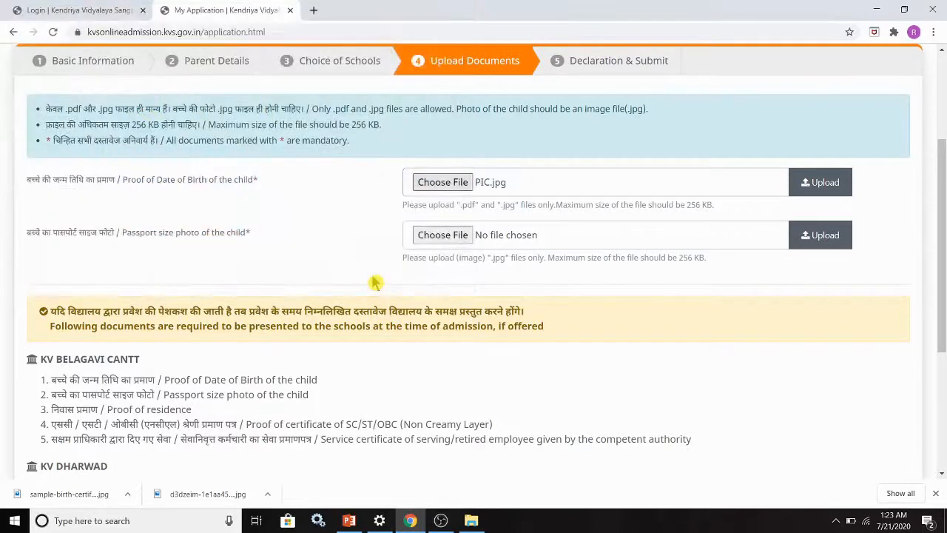
pyautogui.click(826, 181)
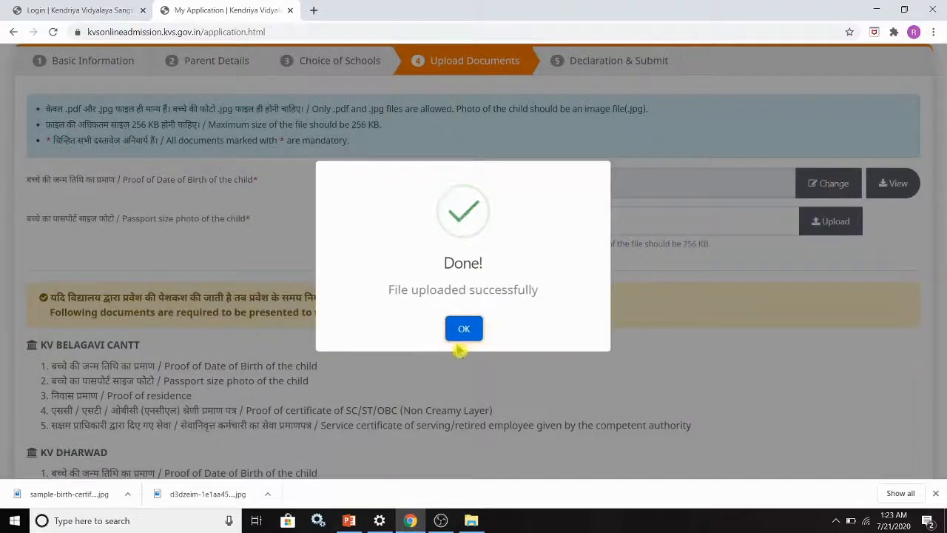
pyautogui.click(463, 330)
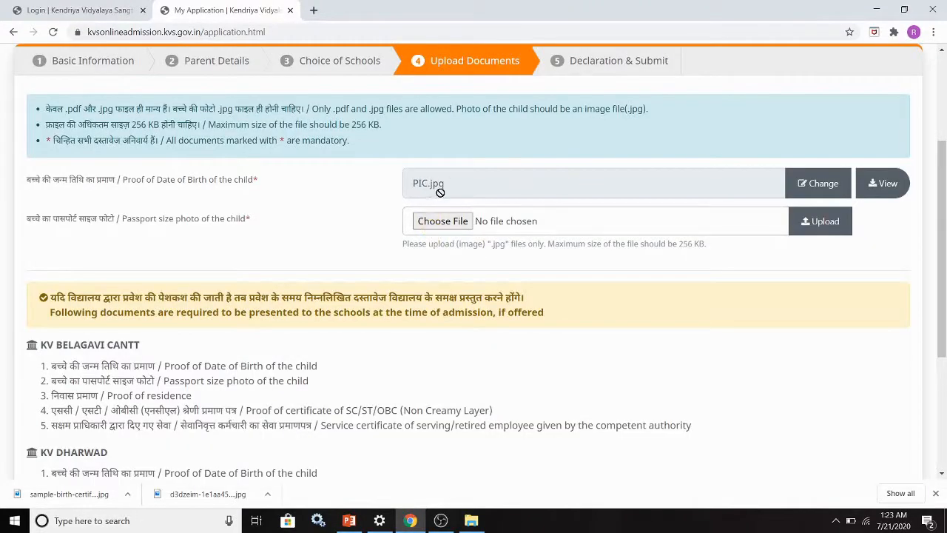
# Upload BIRTH CERTIFICATE.jpg from the Desktop as the child's passport photo.
pyautogui.click(454, 229)
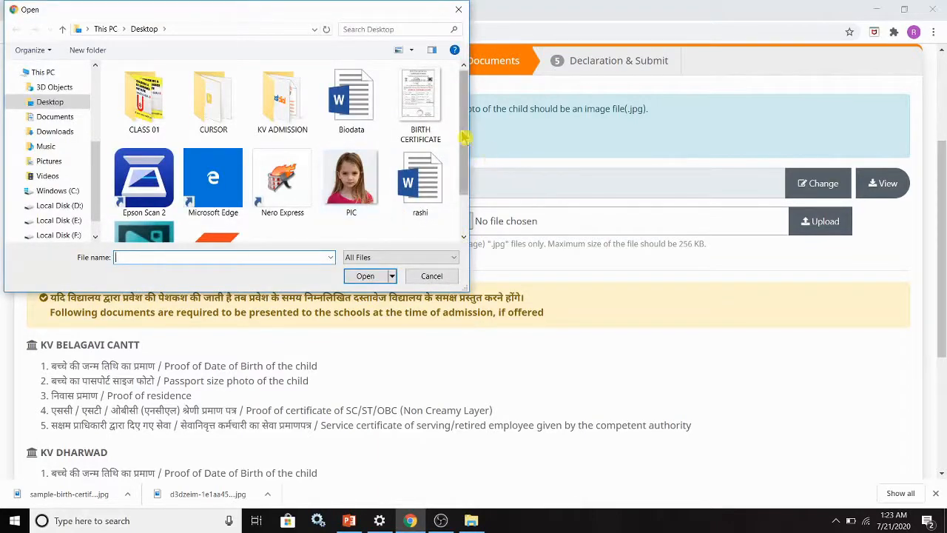
pyautogui.click(432, 120)
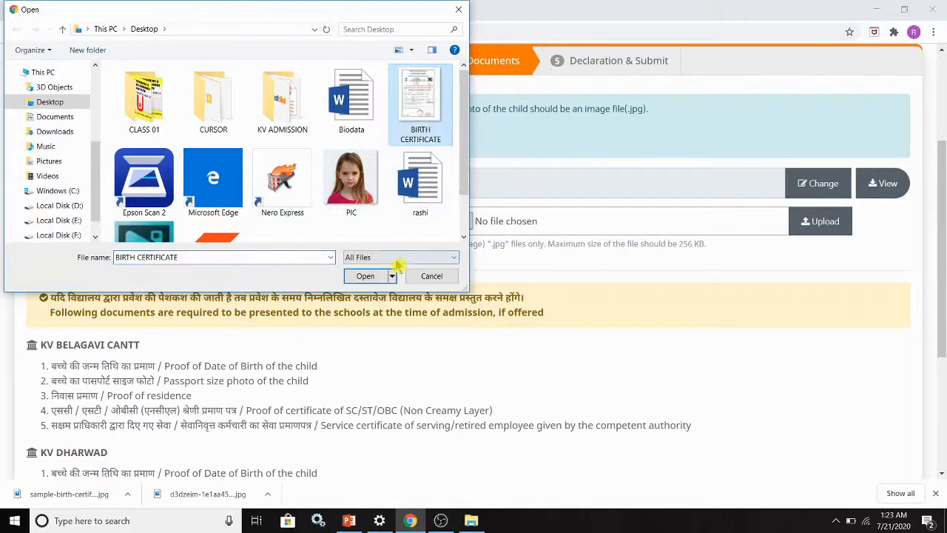
pyautogui.click(376, 275)
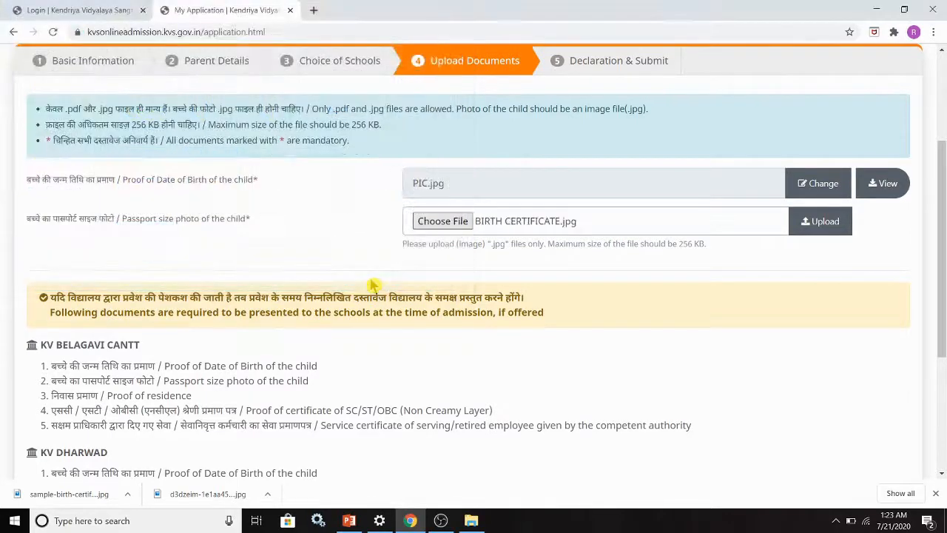
pyautogui.click(824, 222)
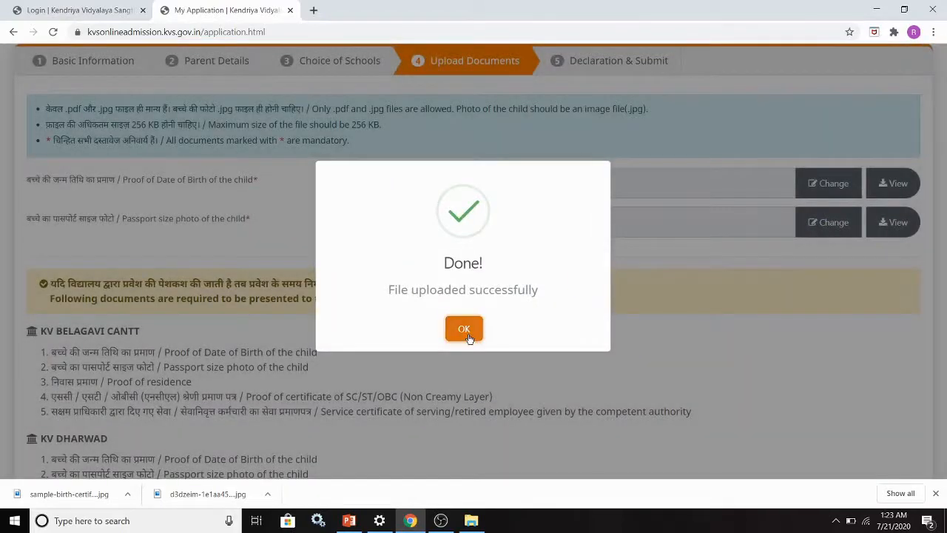
pyautogui.click(464, 329)
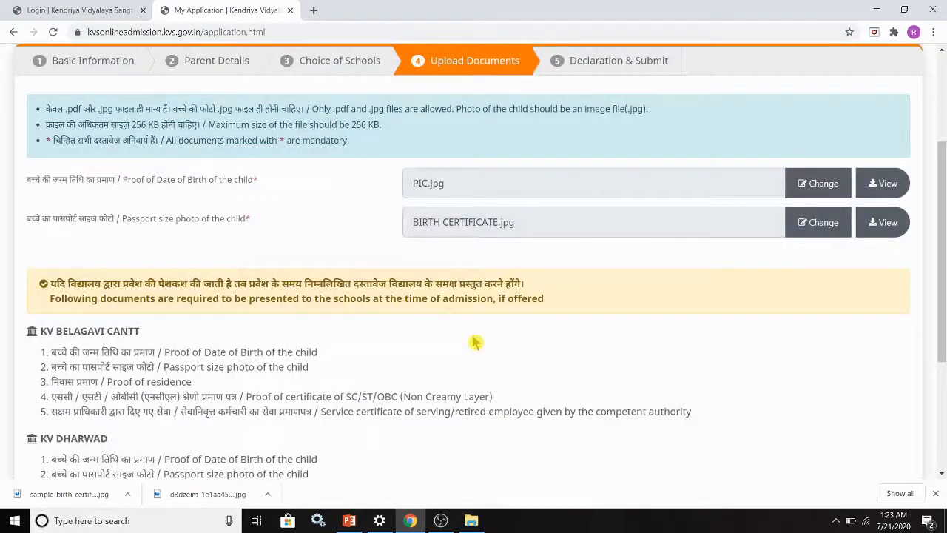
pyautogui.click(935, 493)
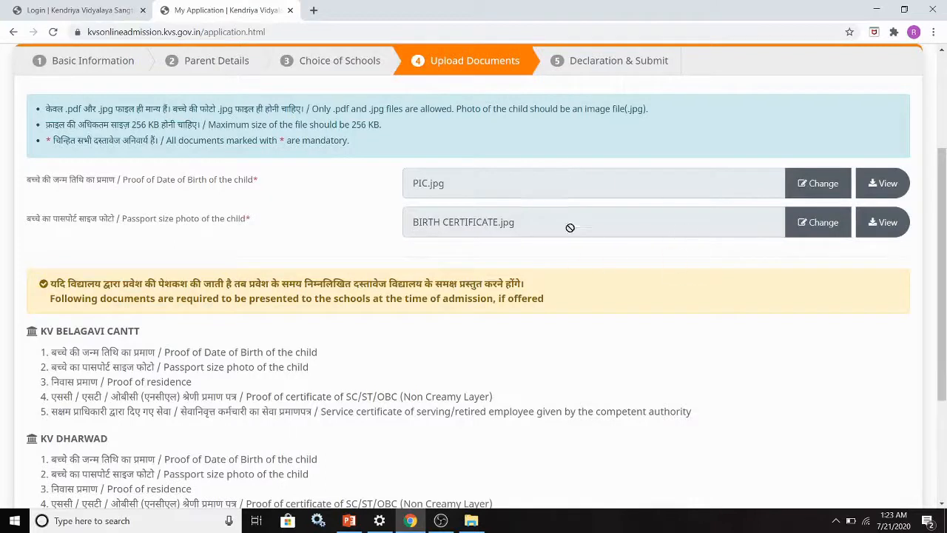
pyautogui.click(882, 186)
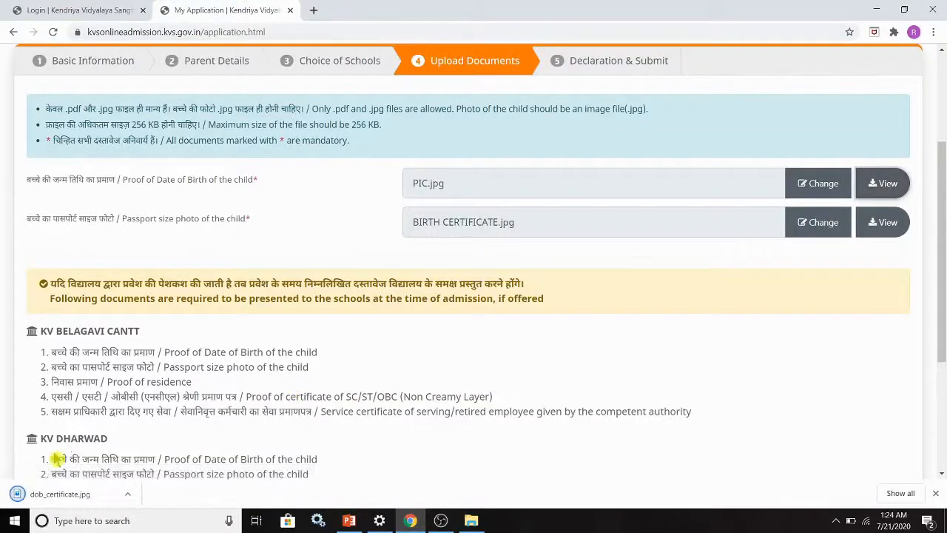
pyautogui.click(65, 494)
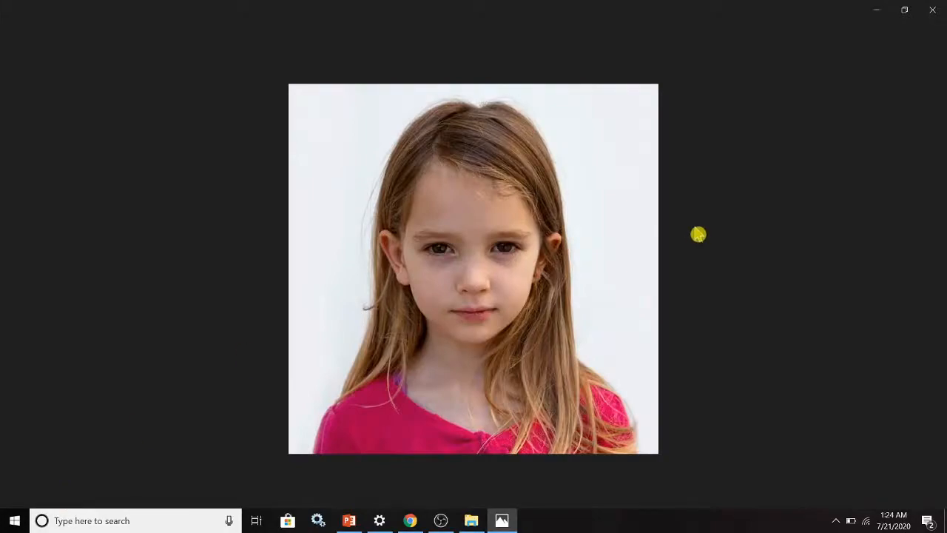
pyautogui.click(932, 10)
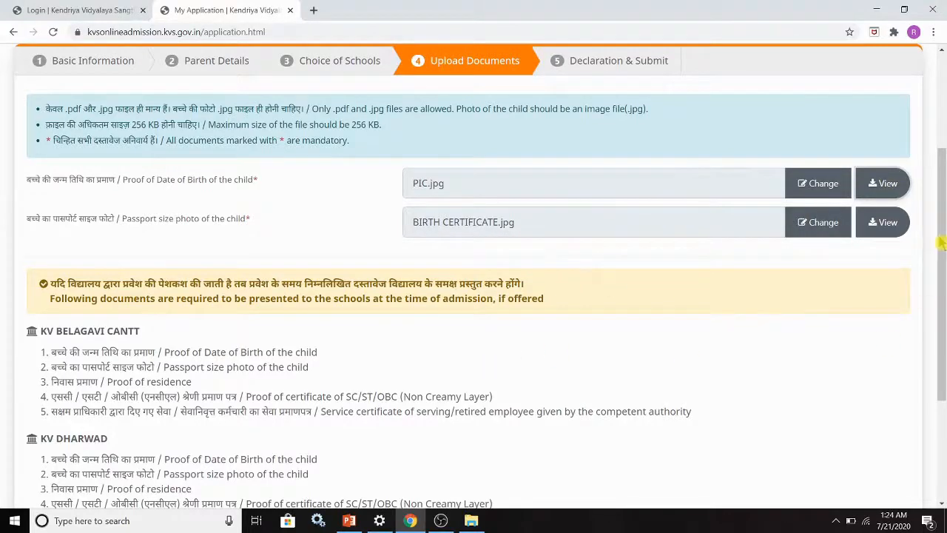
pyautogui.moveTo(943, 241); pyautogui.dragTo(944, 333)
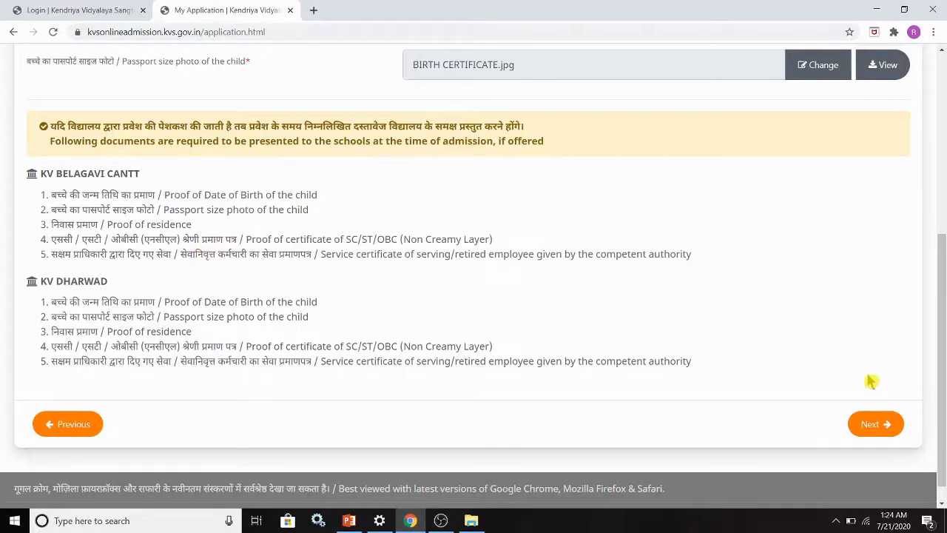
# Move on to Declaration & Submit and agree to the declaration terms.
pyautogui.click(869, 423)
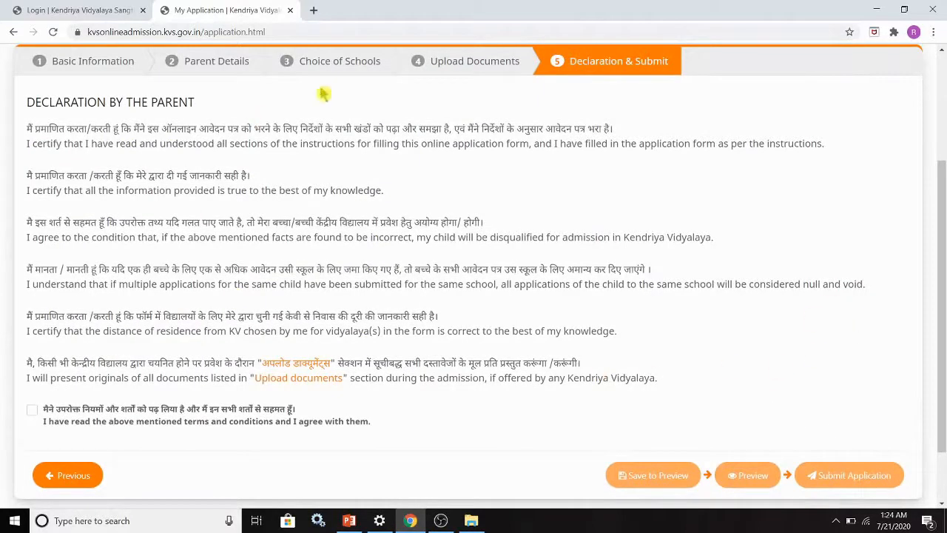
pyautogui.click(32, 411)
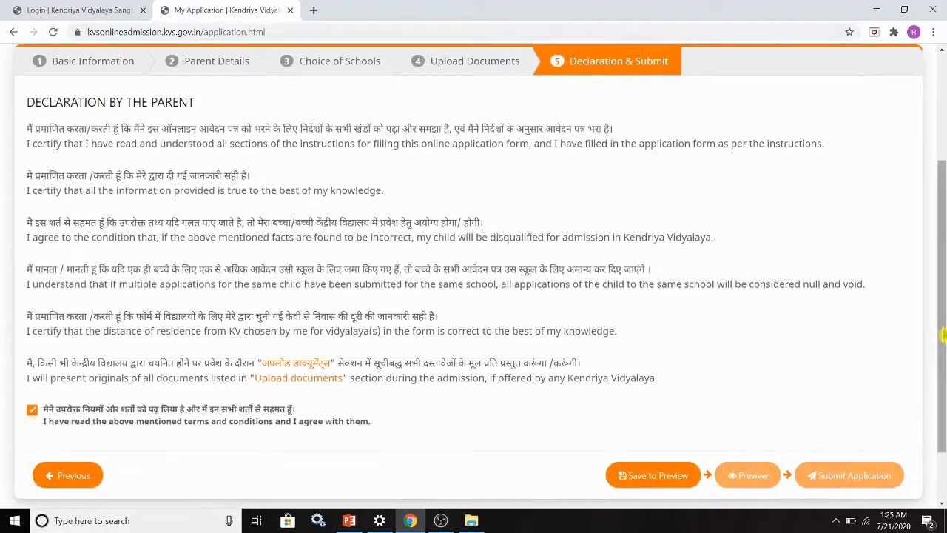
pyautogui.scroll(-2, 944, 335)
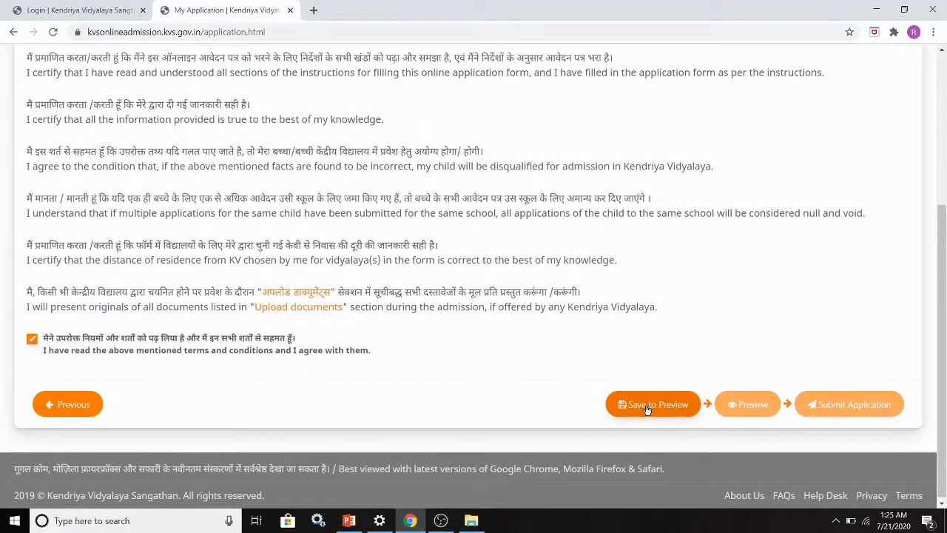
# Save the application and open its preview in a new tab.
pyautogui.click(646, 407)
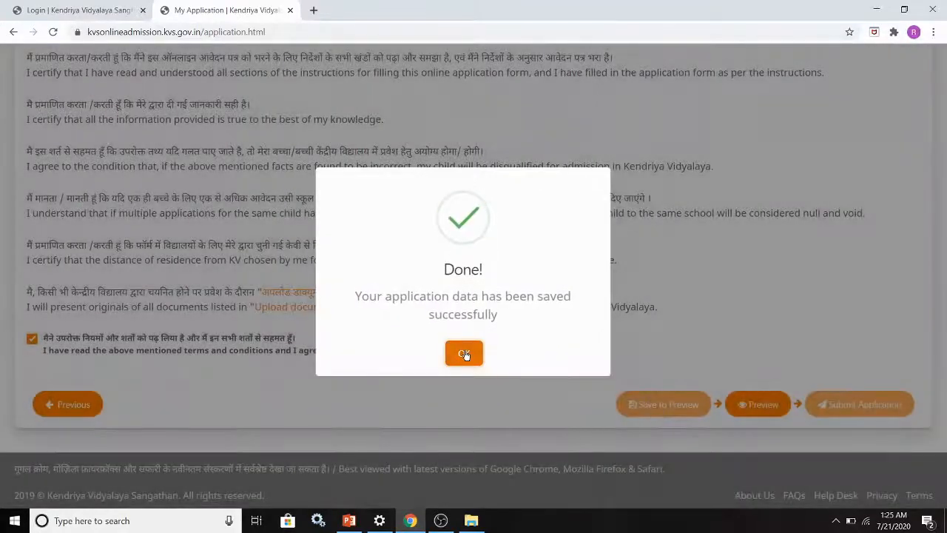
pyautogui.click(465, 353)
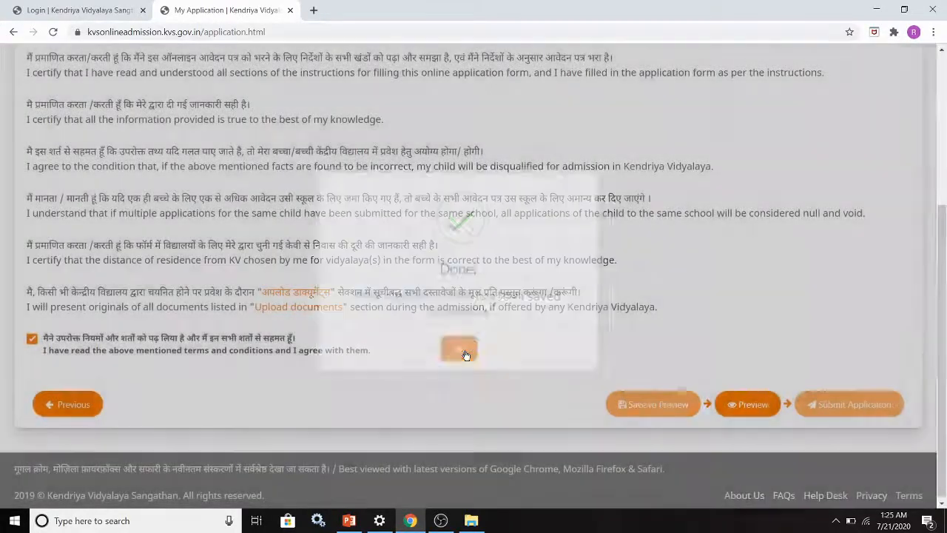
pyautogui.click(744, 405)
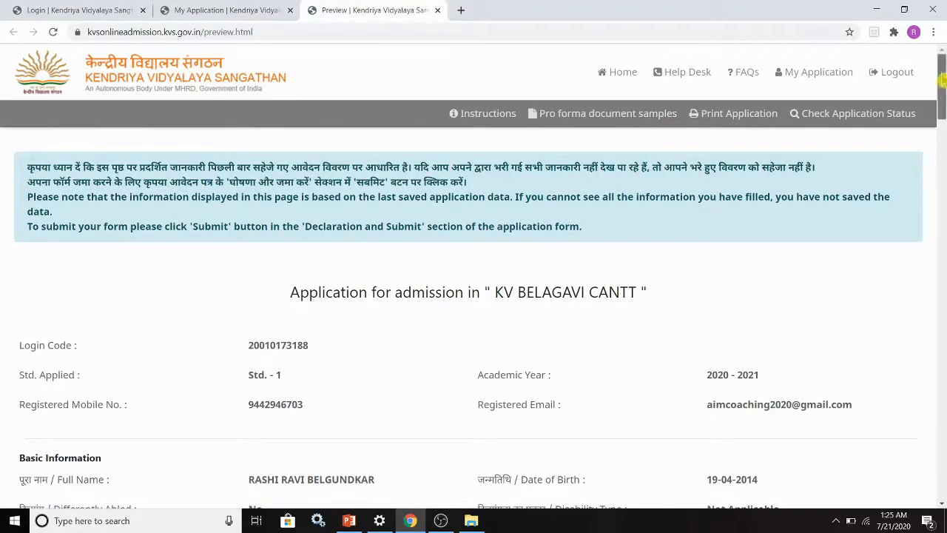
# Leave the preview and return to the My Application tab's Declaration and Submit page.
pyautogui.moveTo(943, 81); pyautogui.dragTo(920, 78)
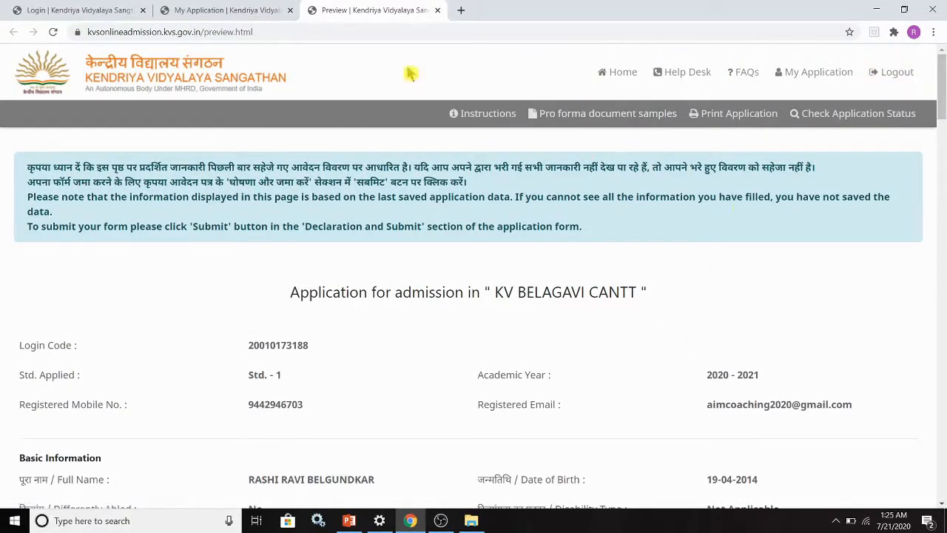
pyautogui.click(233, 14)
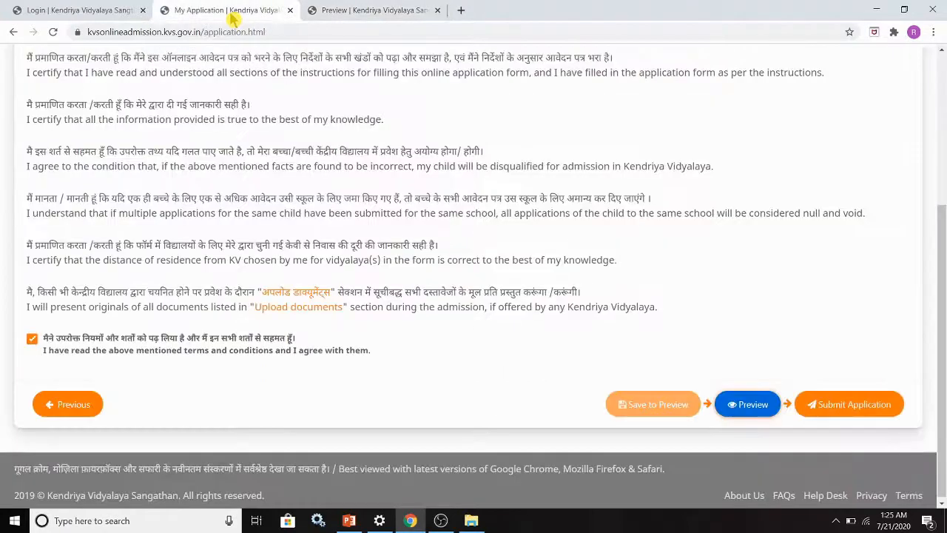
# Submit the application, confirm 'Yes, Submit', and verify it with the OTP received on the mobile.
pyautogui.click(838, 407)
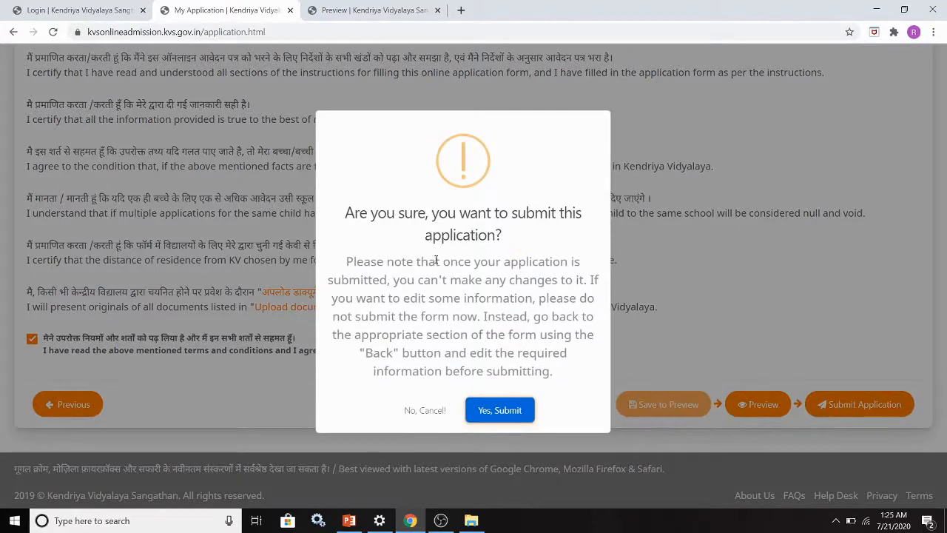
pyautogui.click(497, 410)
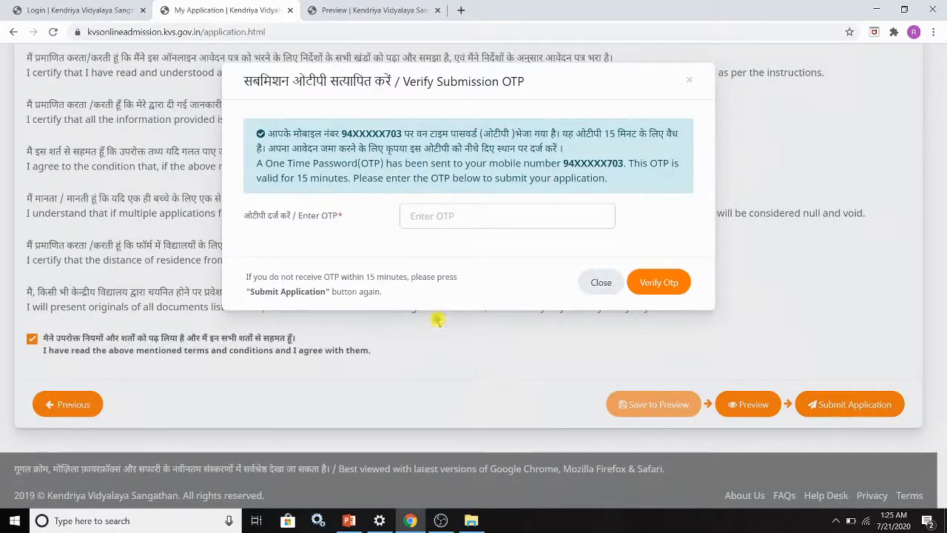
pyautogui.click(433, 215)
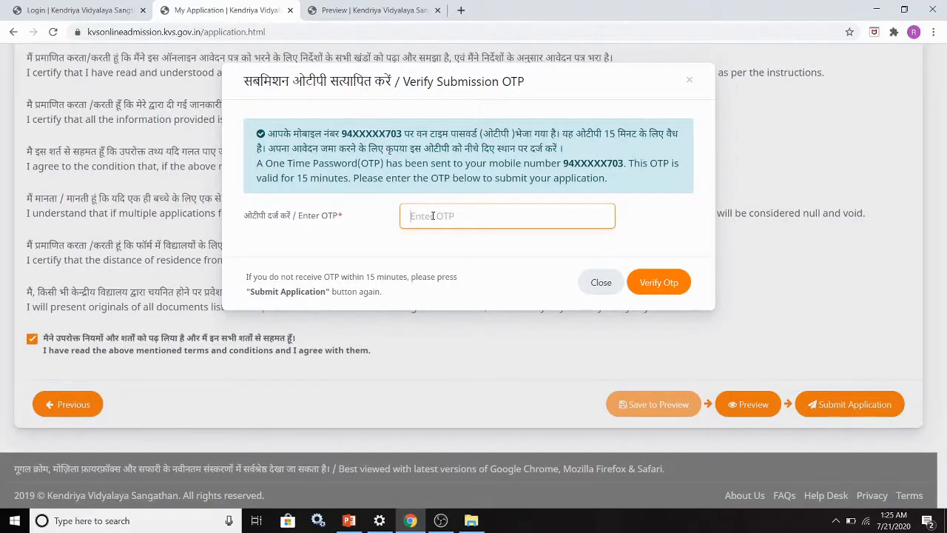
pyautogui.click(655, 283)
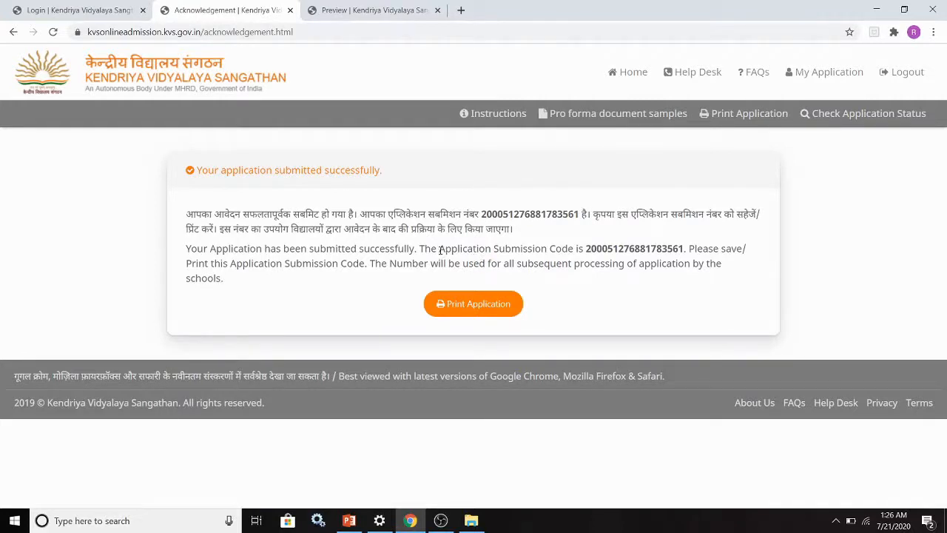
# Highlight the Application Submission Code on the acknowledgement, then open the Print Application view.
pyautogui.moveTo(440, 250); pyautogui.dragTo(687, 248)
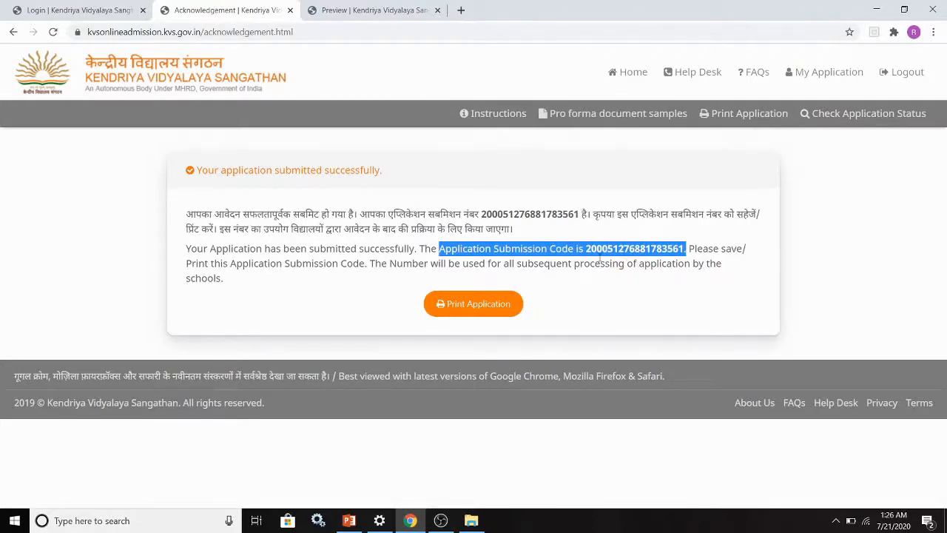
pyautogui.click(577, 298)
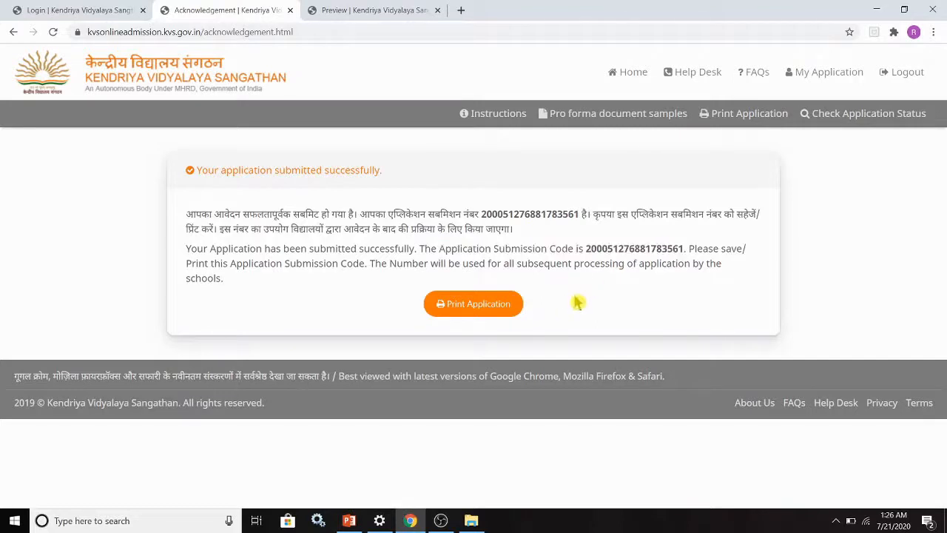
pyautogui.click(479, 306)
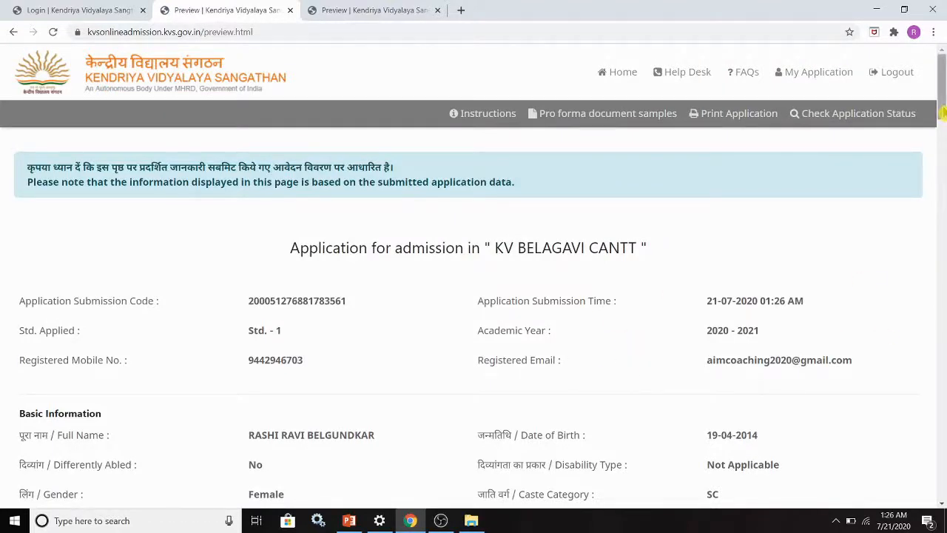
pyautogui.moveTo(943, 111); pyautogui.dragTo(943, 496)
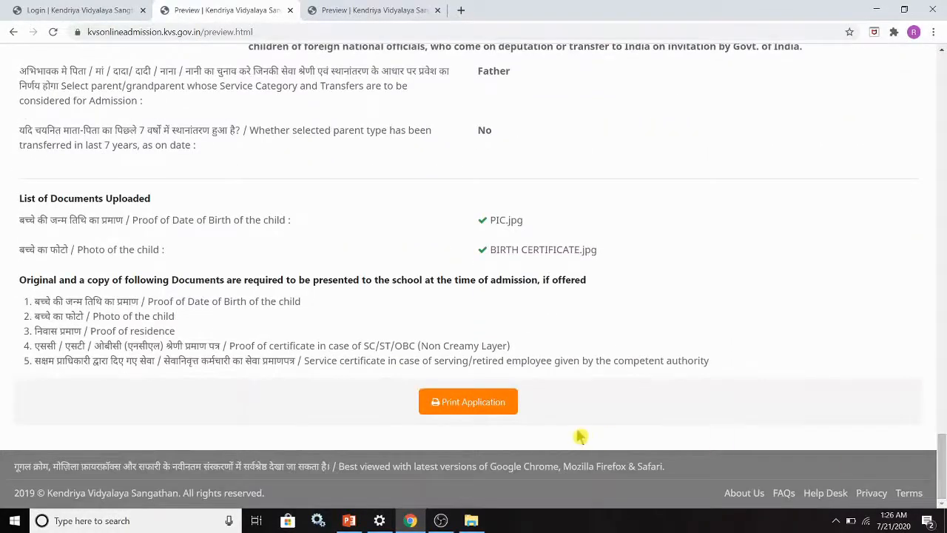
pyautogui.click(469, 403)
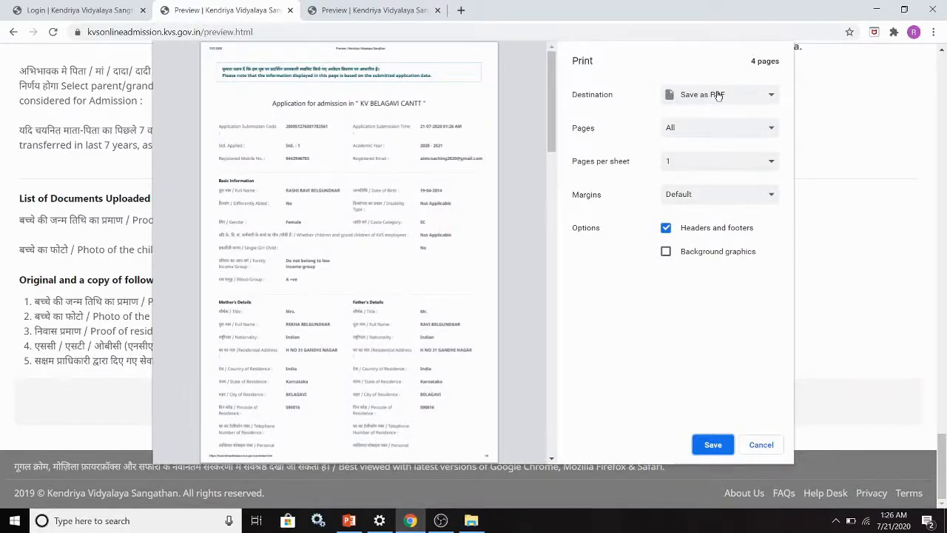
pyautogui.click(758, 446)
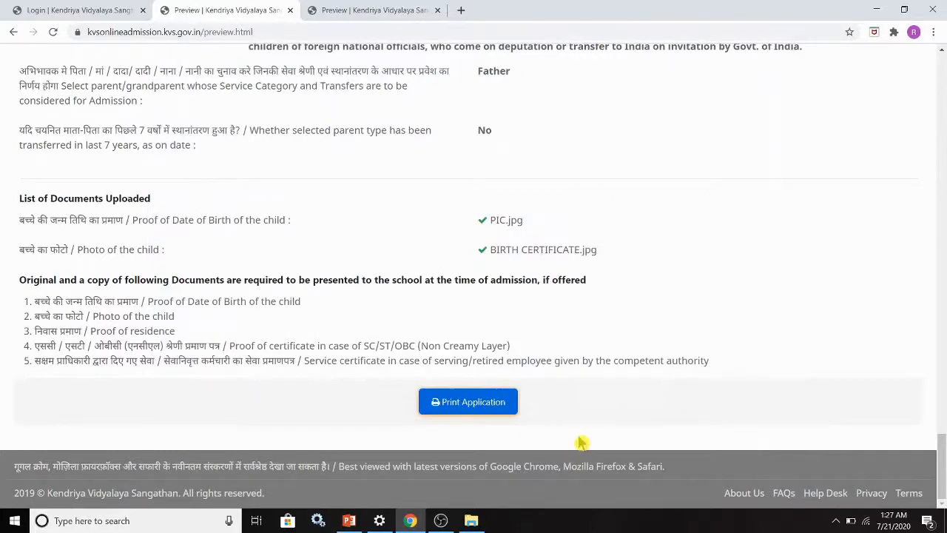
# Present slide 4, 'FOR ONLINE APPLICATION VISIT', of HOW TO FILL ONLINE APPLICATION full screen.
pyautogui.click(349, 521)
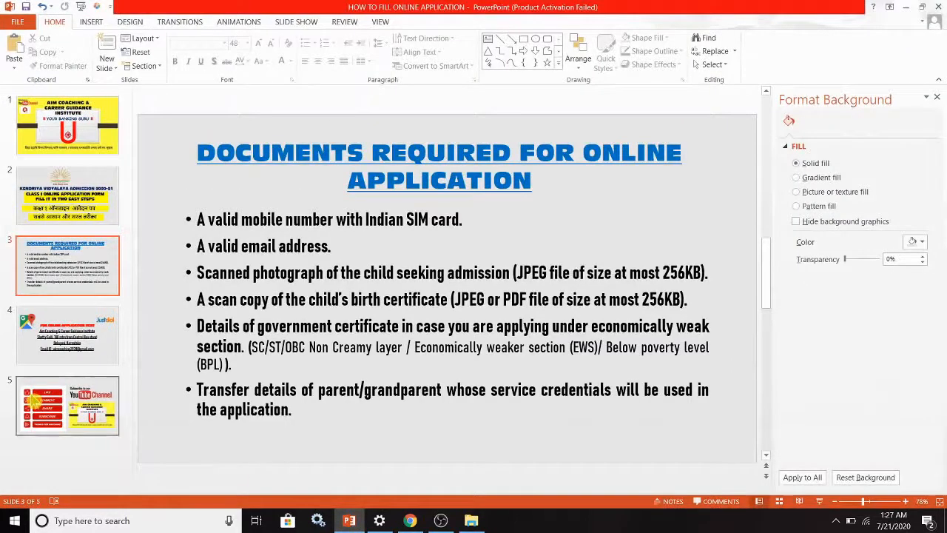
pyautogui.click(71, 356)
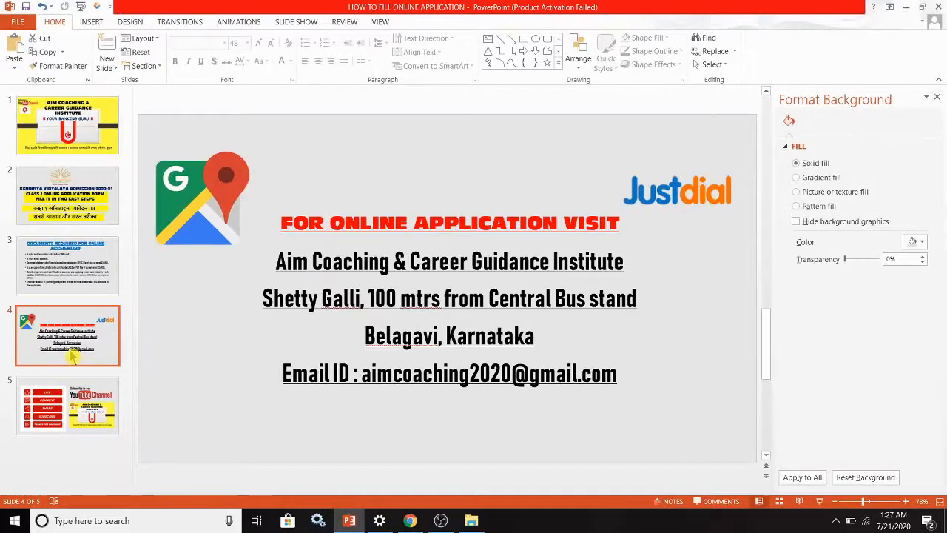
pyautogui.hotkey('shift', 'F5')
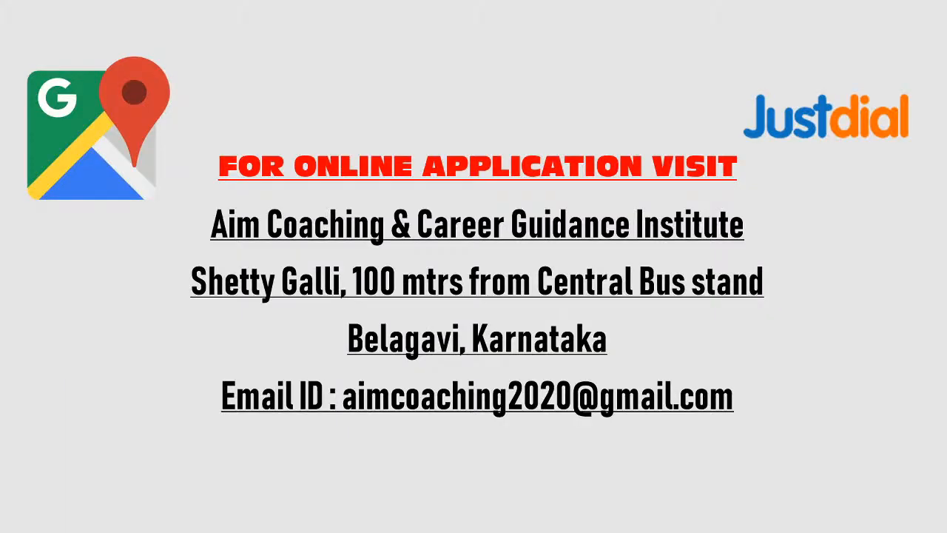